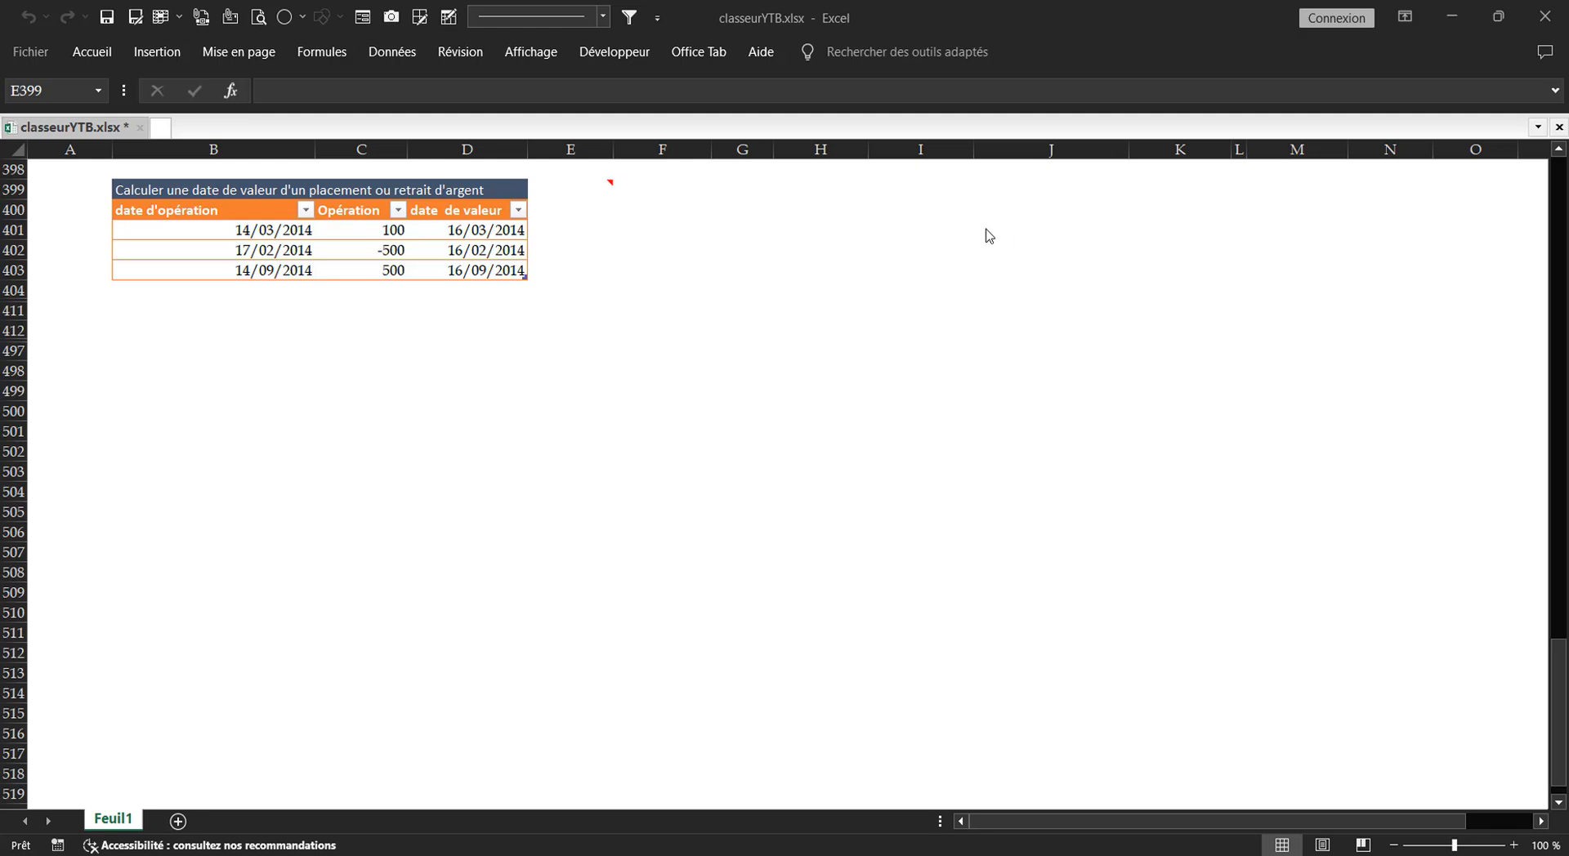
pyautogui.click(1144, 238)
pyautogui.moveTo(972, 238); pyautogui.dragTo(1019, 235)
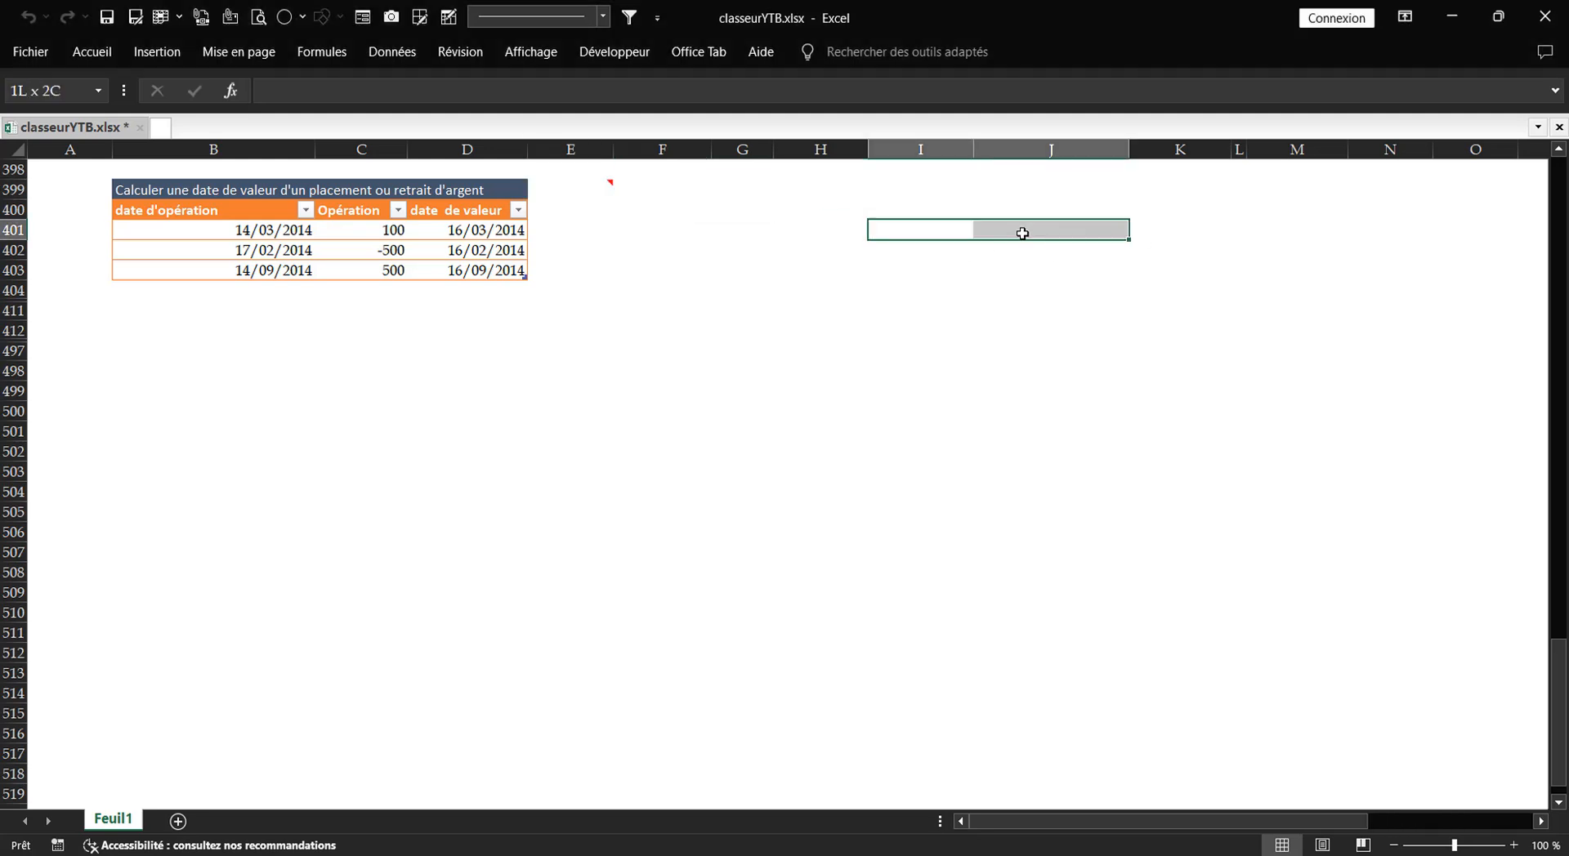
pyautogui.click(942, 258)
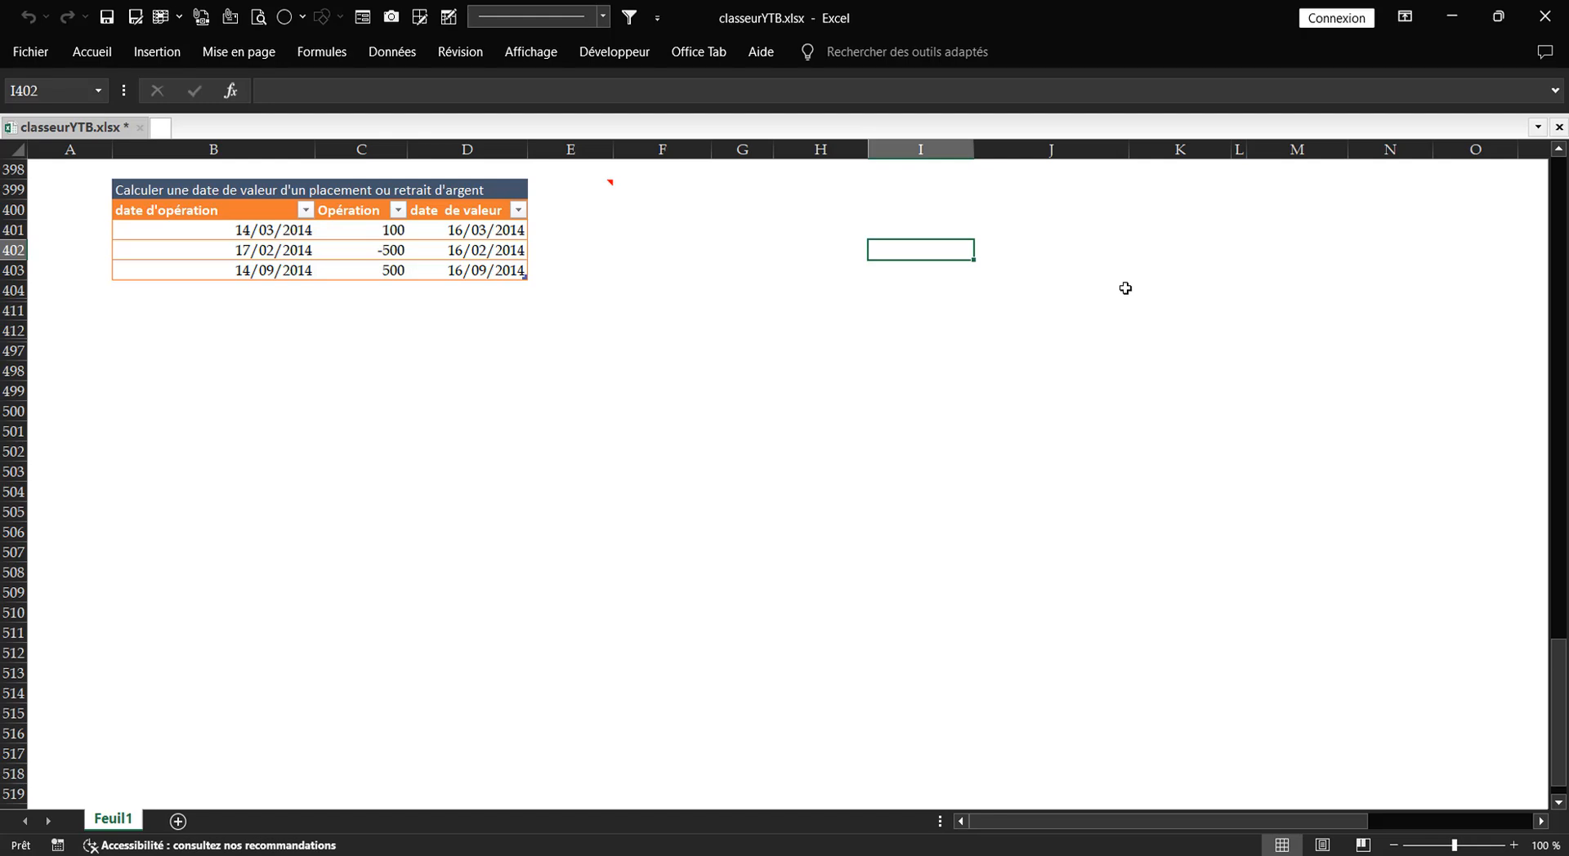
pyautogui.click(1010, 236)
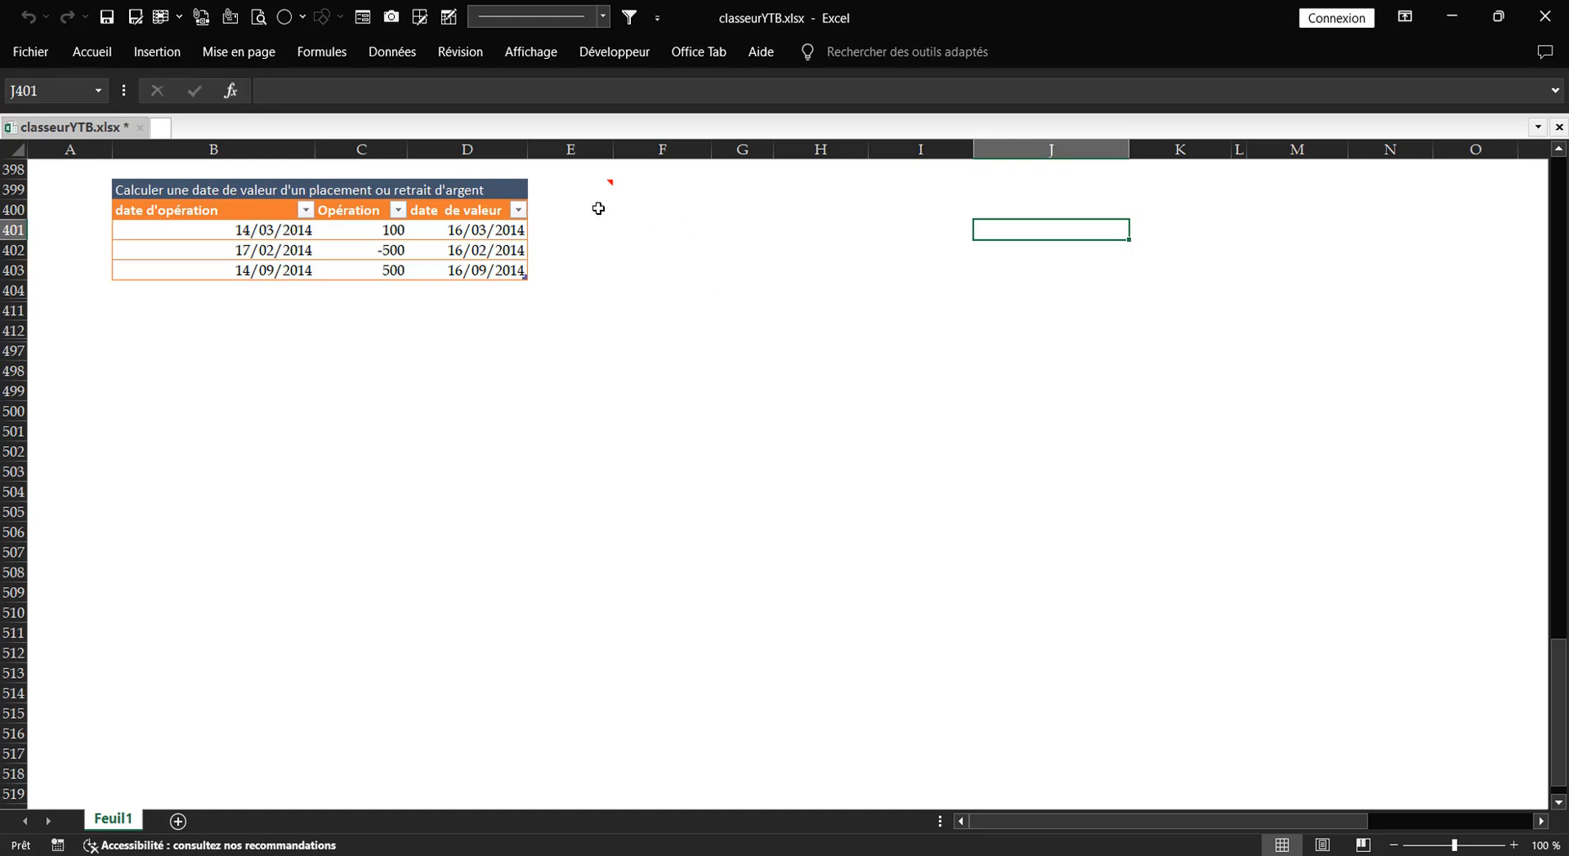
# Keep the comment of cell E399 permanently displayed and move its box closer to the table so the full text is readable.
pyautogui.moveTo(604, 193)
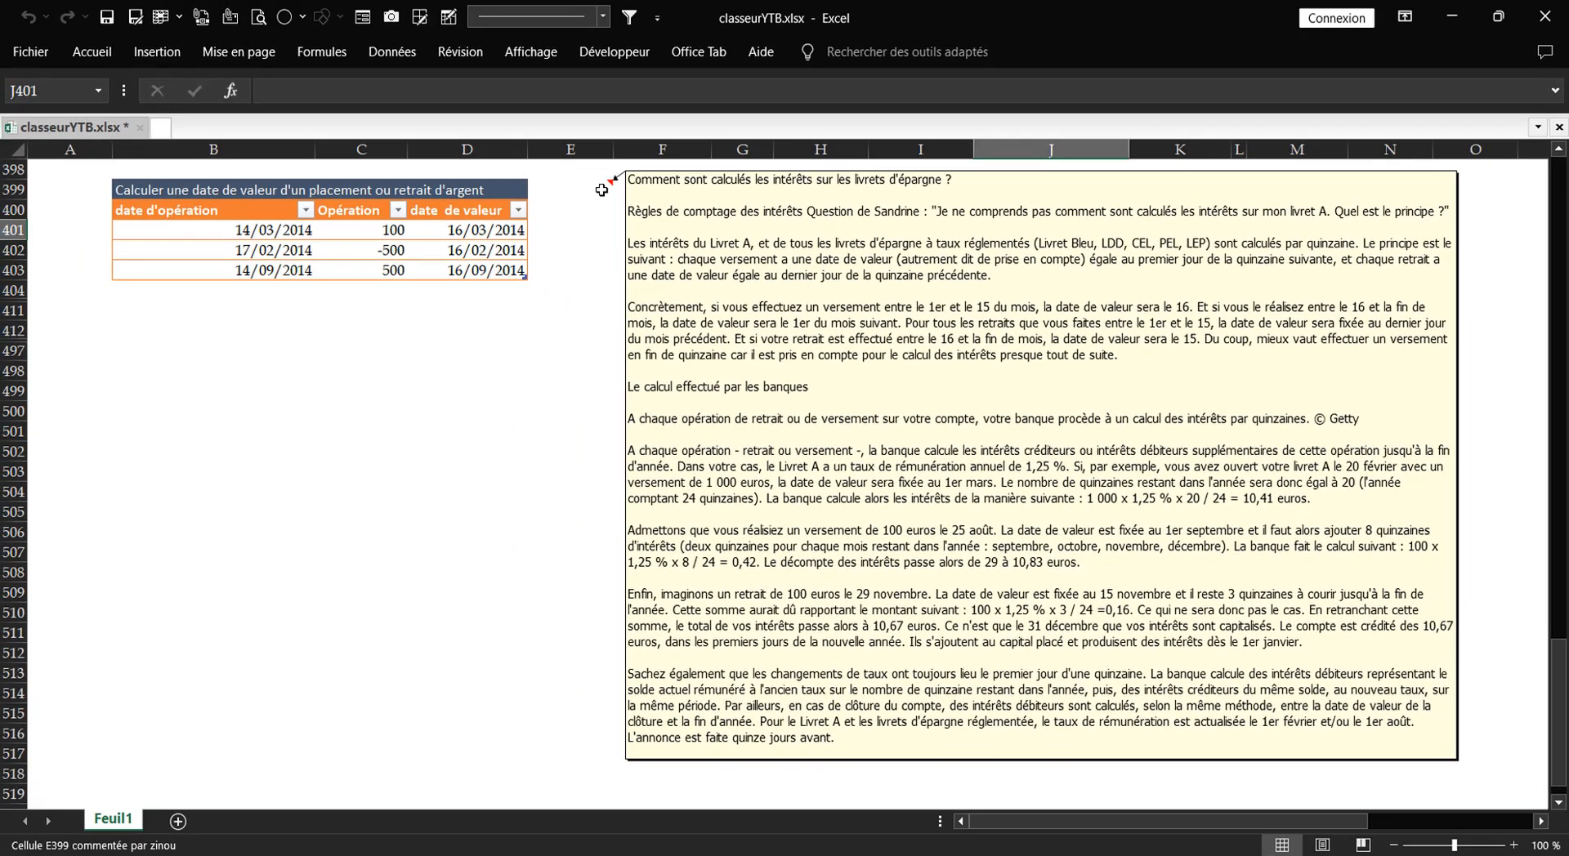
pyautogui.rightClick(601, 190)
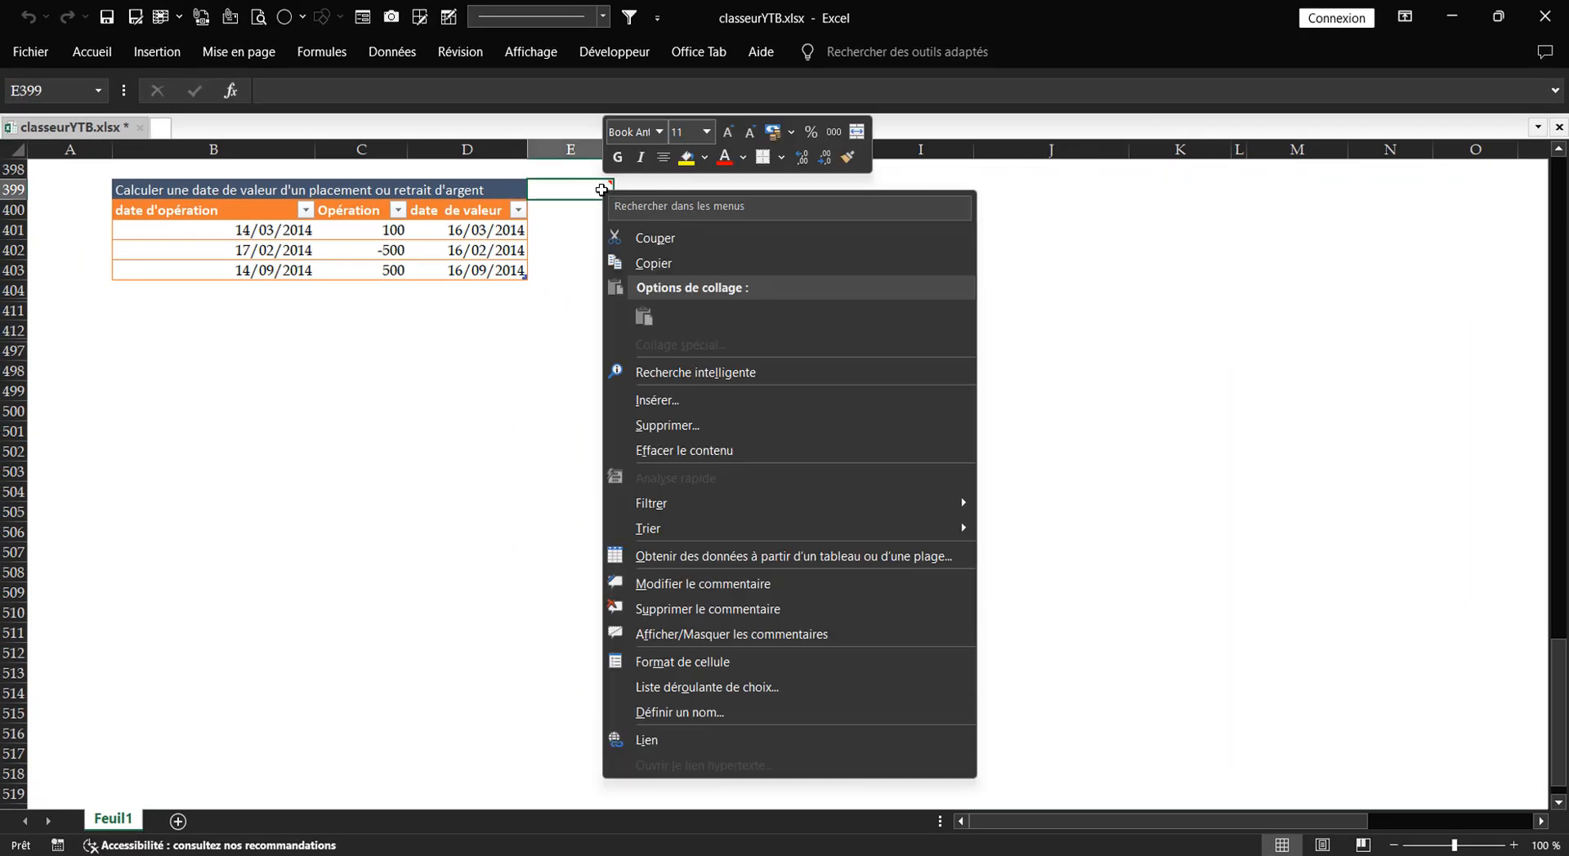
pyautogui.click(688, 636)
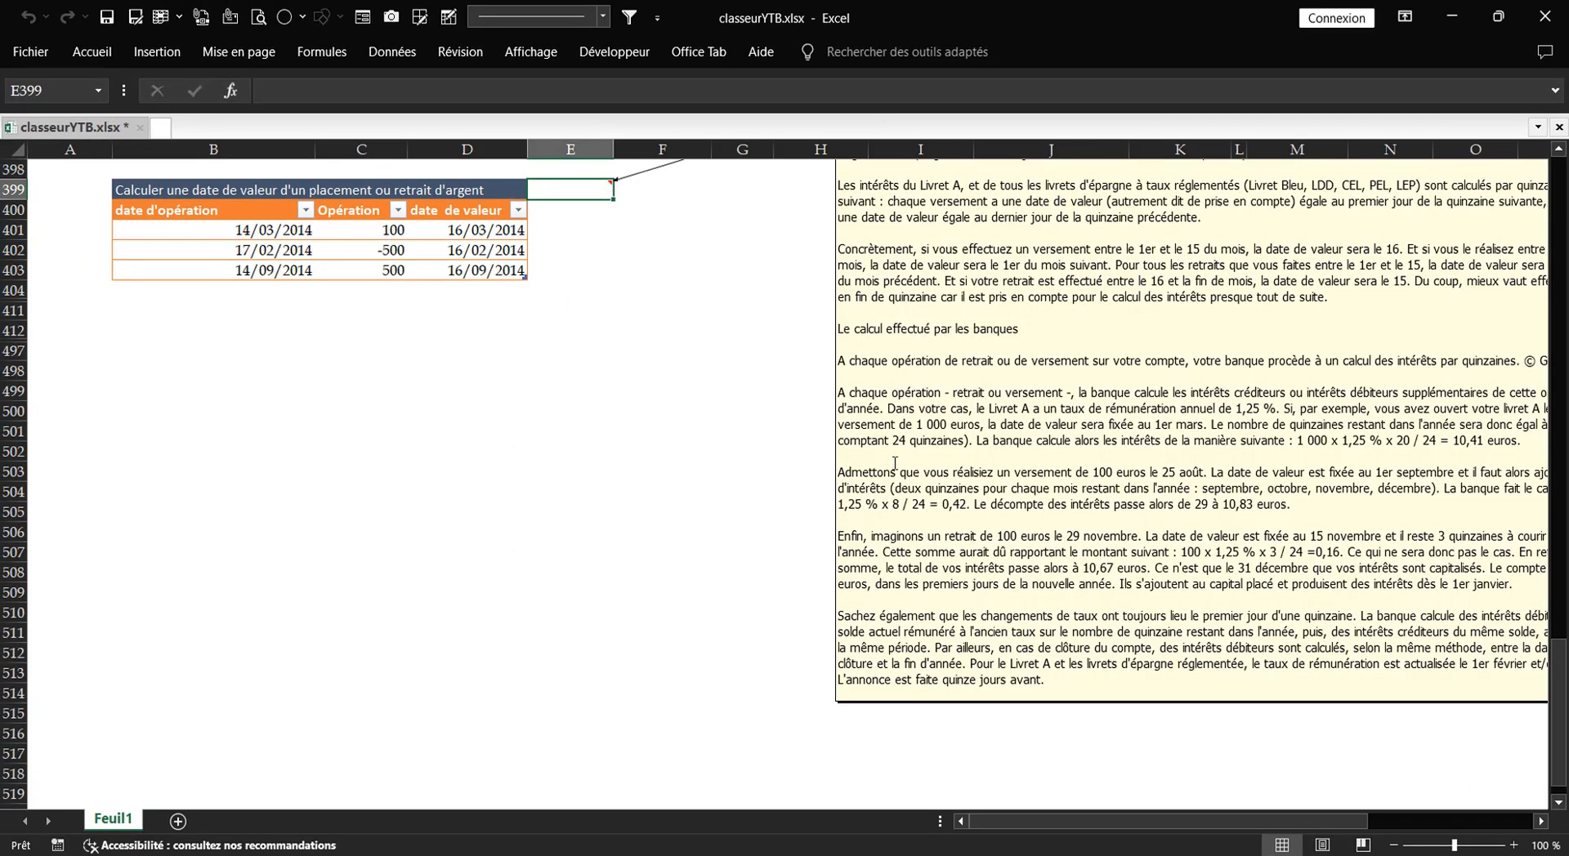
pyautogui.click(827, 607)
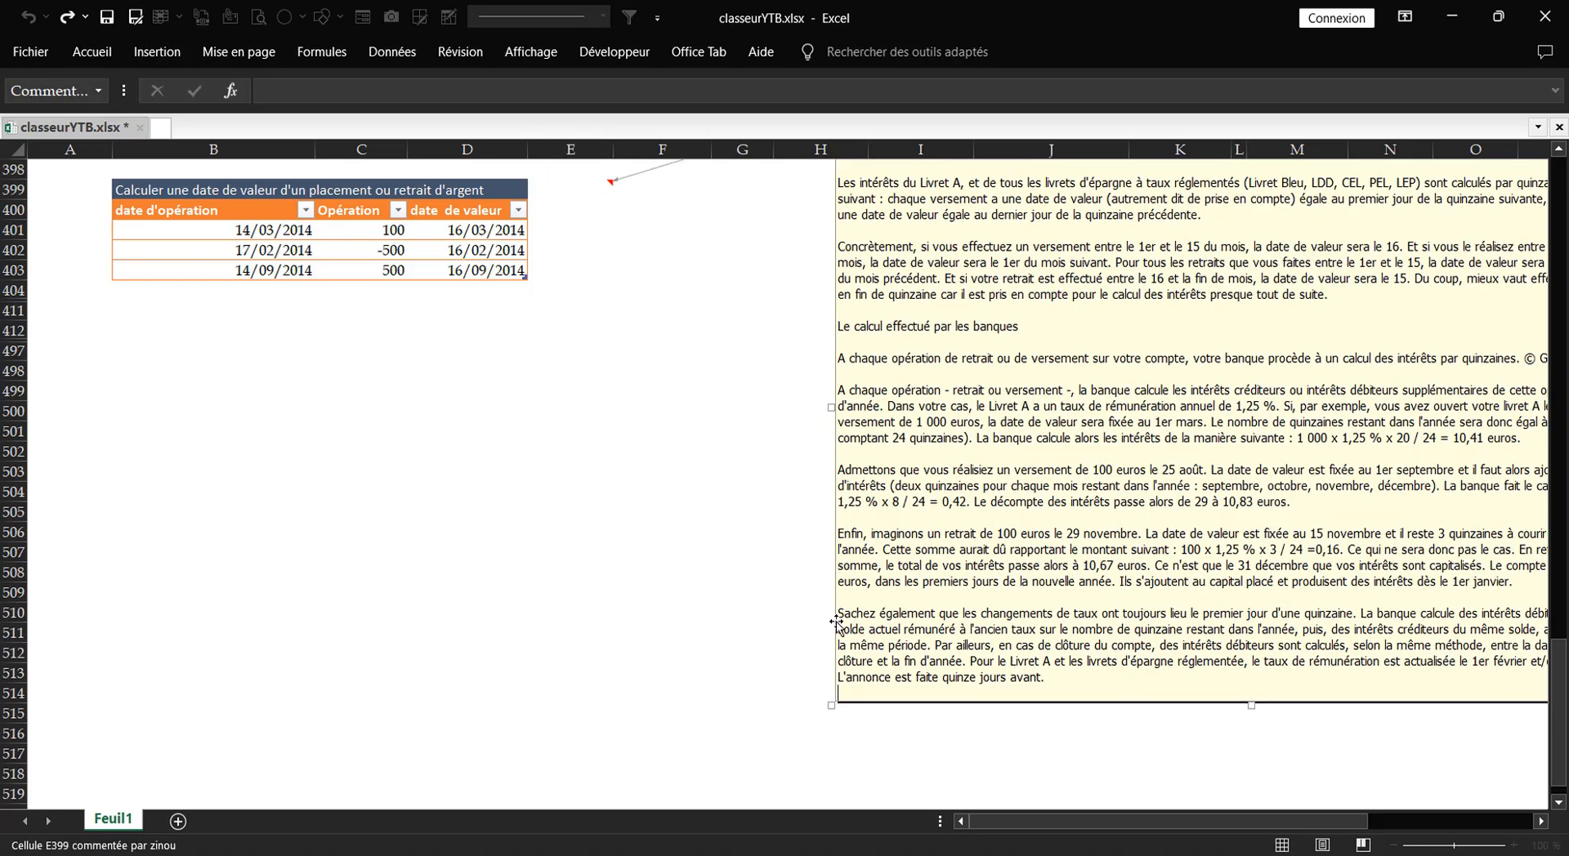
pyautogui.moveTo(830, 625); pyautogui.dragTo(643, 685)
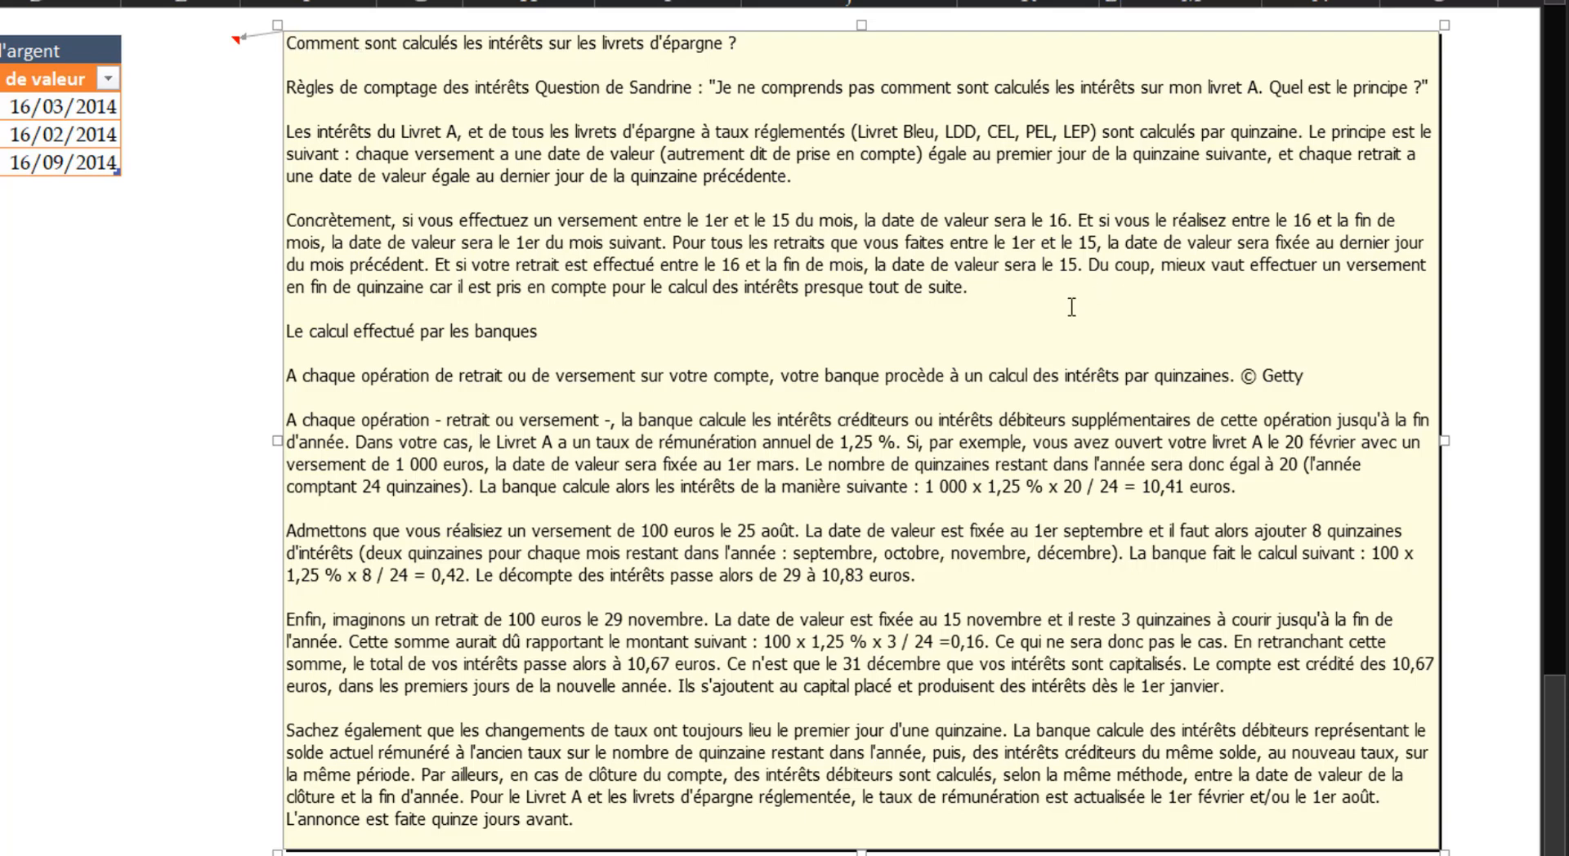
# Make the comment's paragraph beginning with "Concrètement, si vous effectuez un versement" bold.
pyautogui.moveTo(968, 284); pyautogui.dragTo(301, 212)
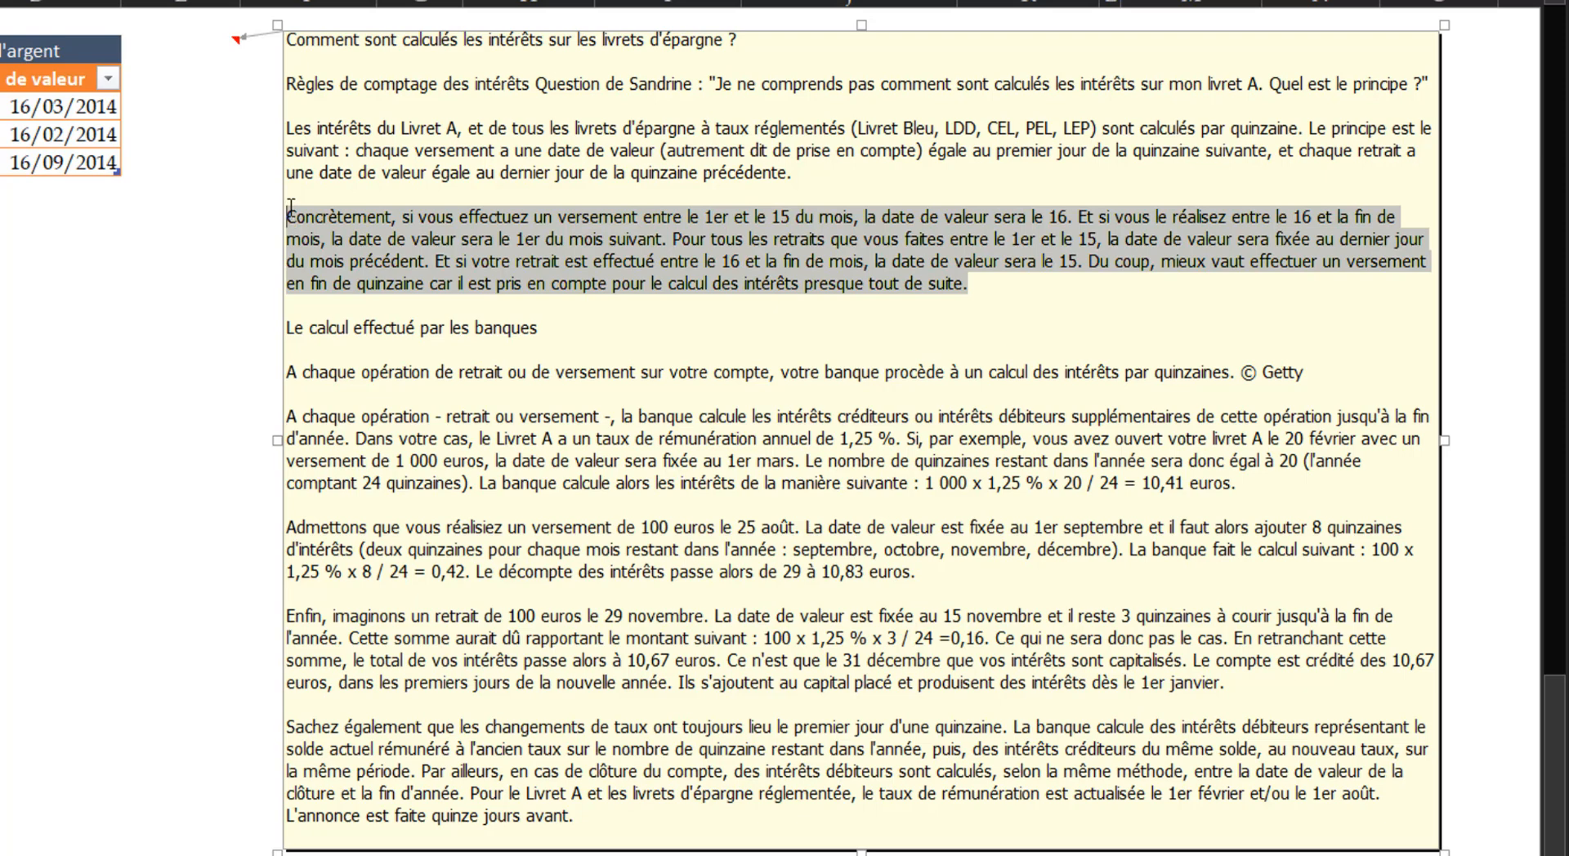
pyautogui.hotkey('ctrl', 'g')
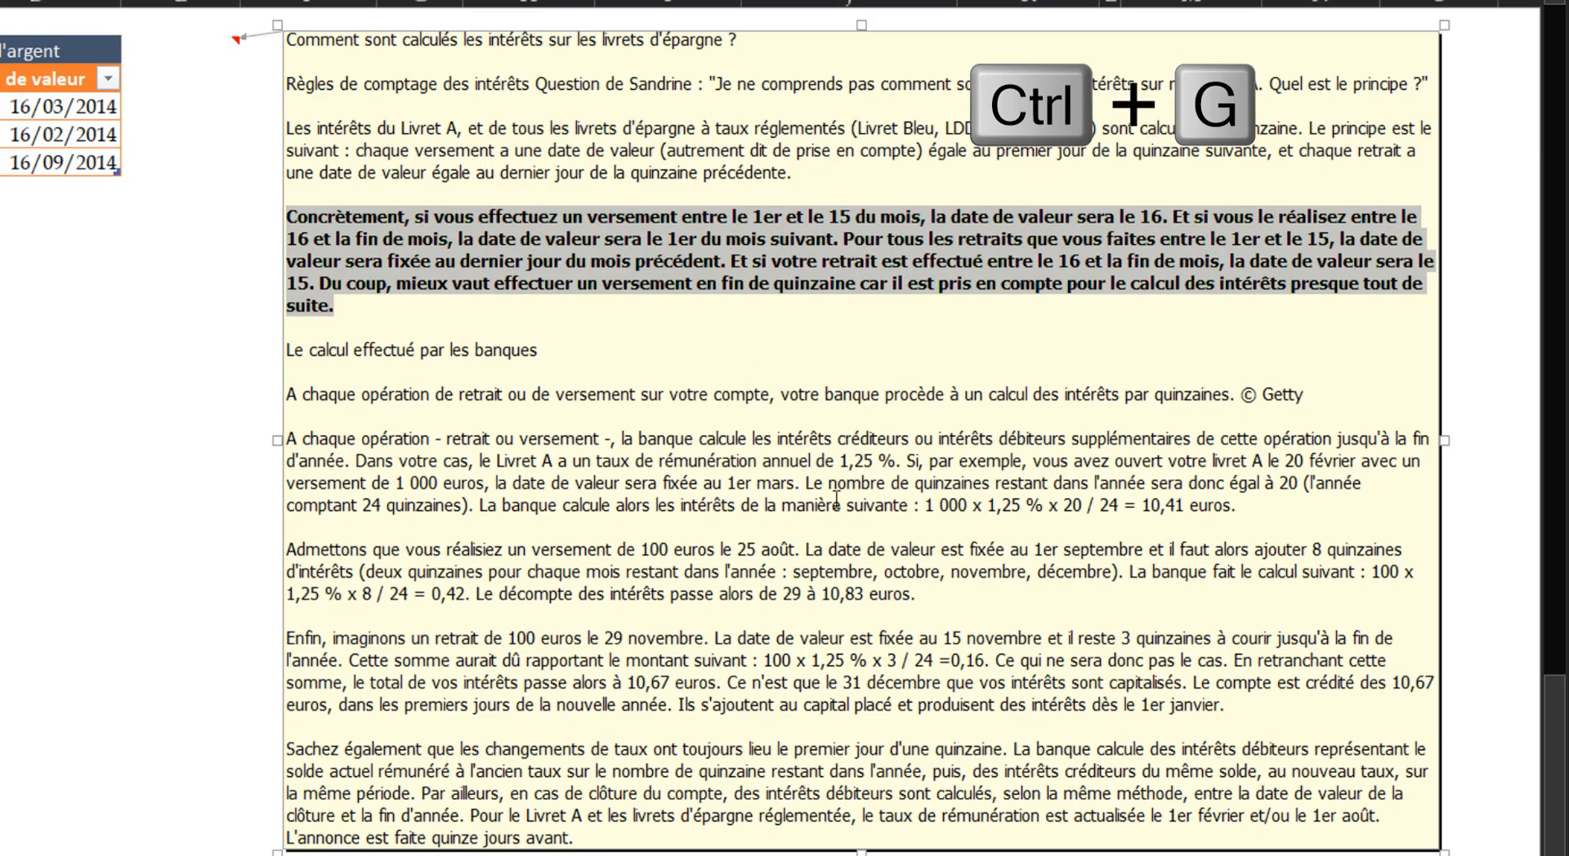
pyautogui.click(816, 357)
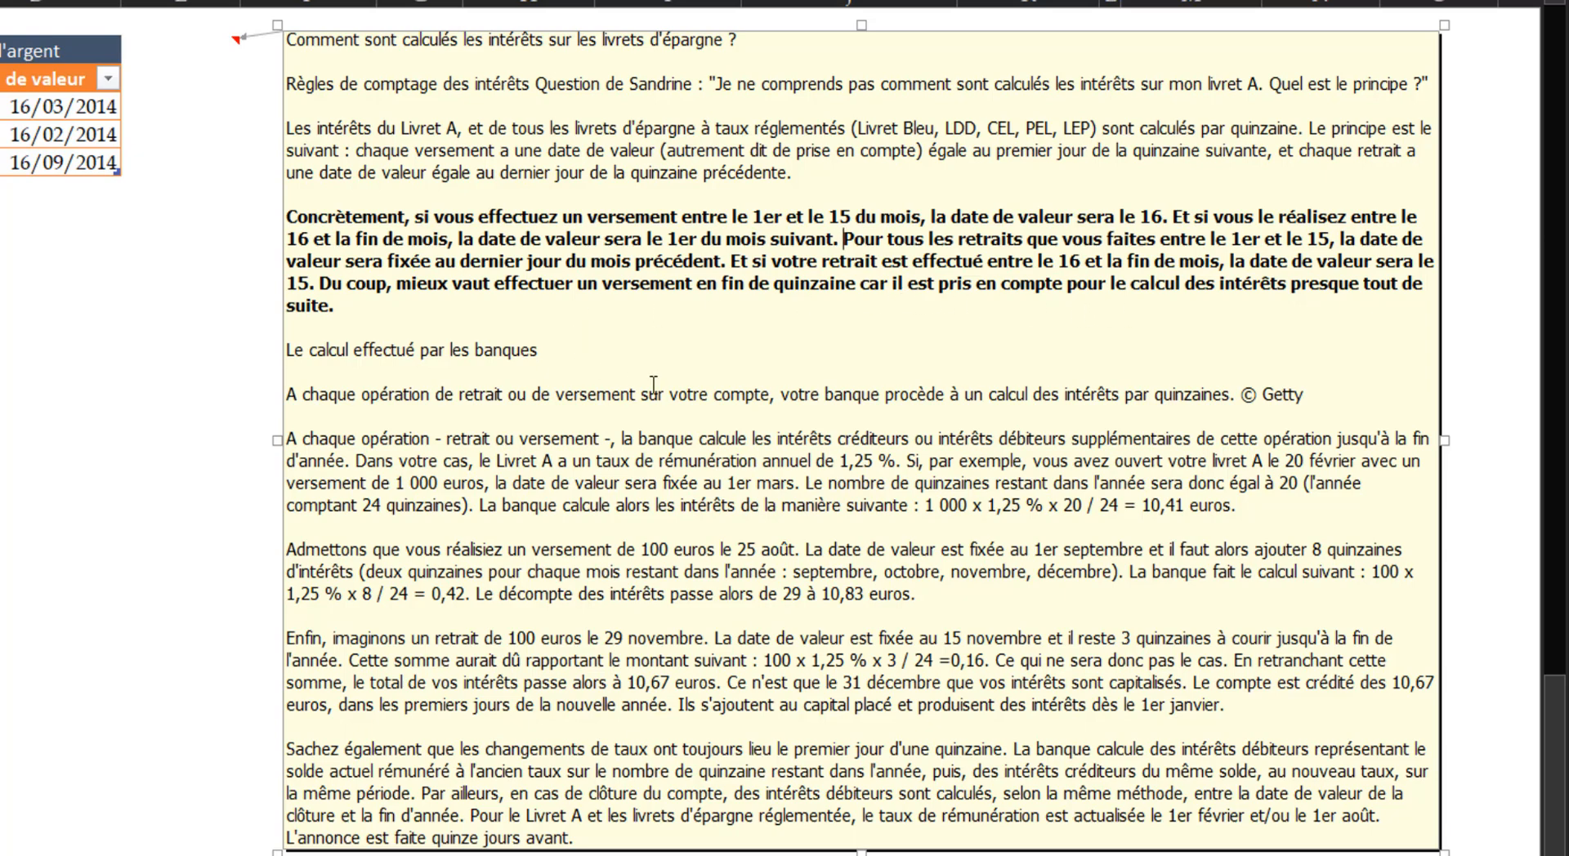
# Extend the lower edge of the comment box slightly so that all its text fits.
pyautogui.scroll(-1, 660, 380)
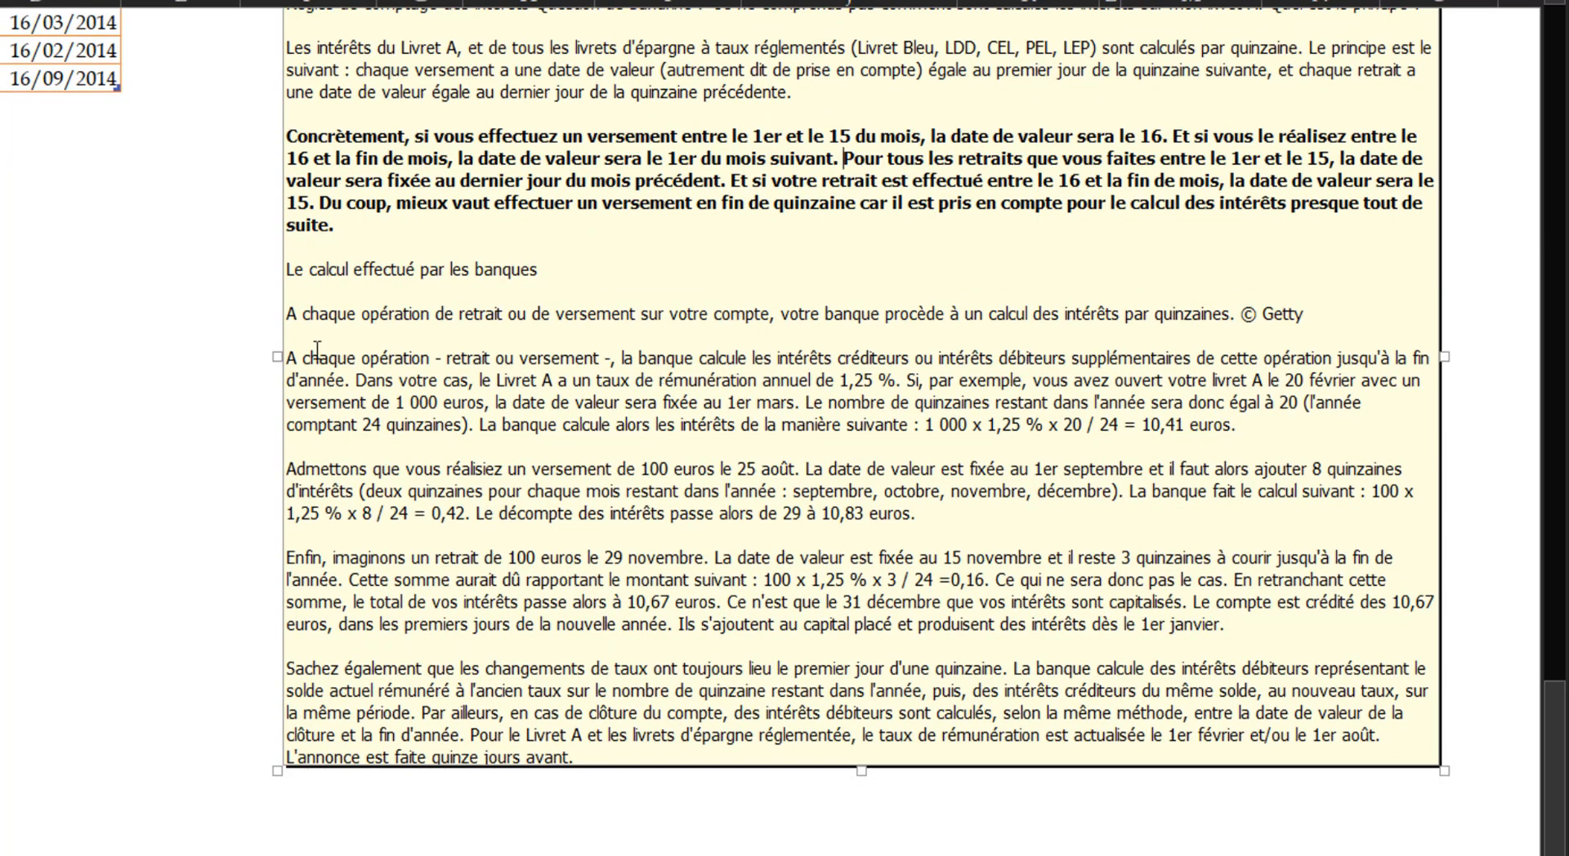
pyautogui.moveTo(287, 353); pyautogui.dragTo(1083, 454)
pyautogui.click(1164, 430)
pyautogui.click(356, 360)
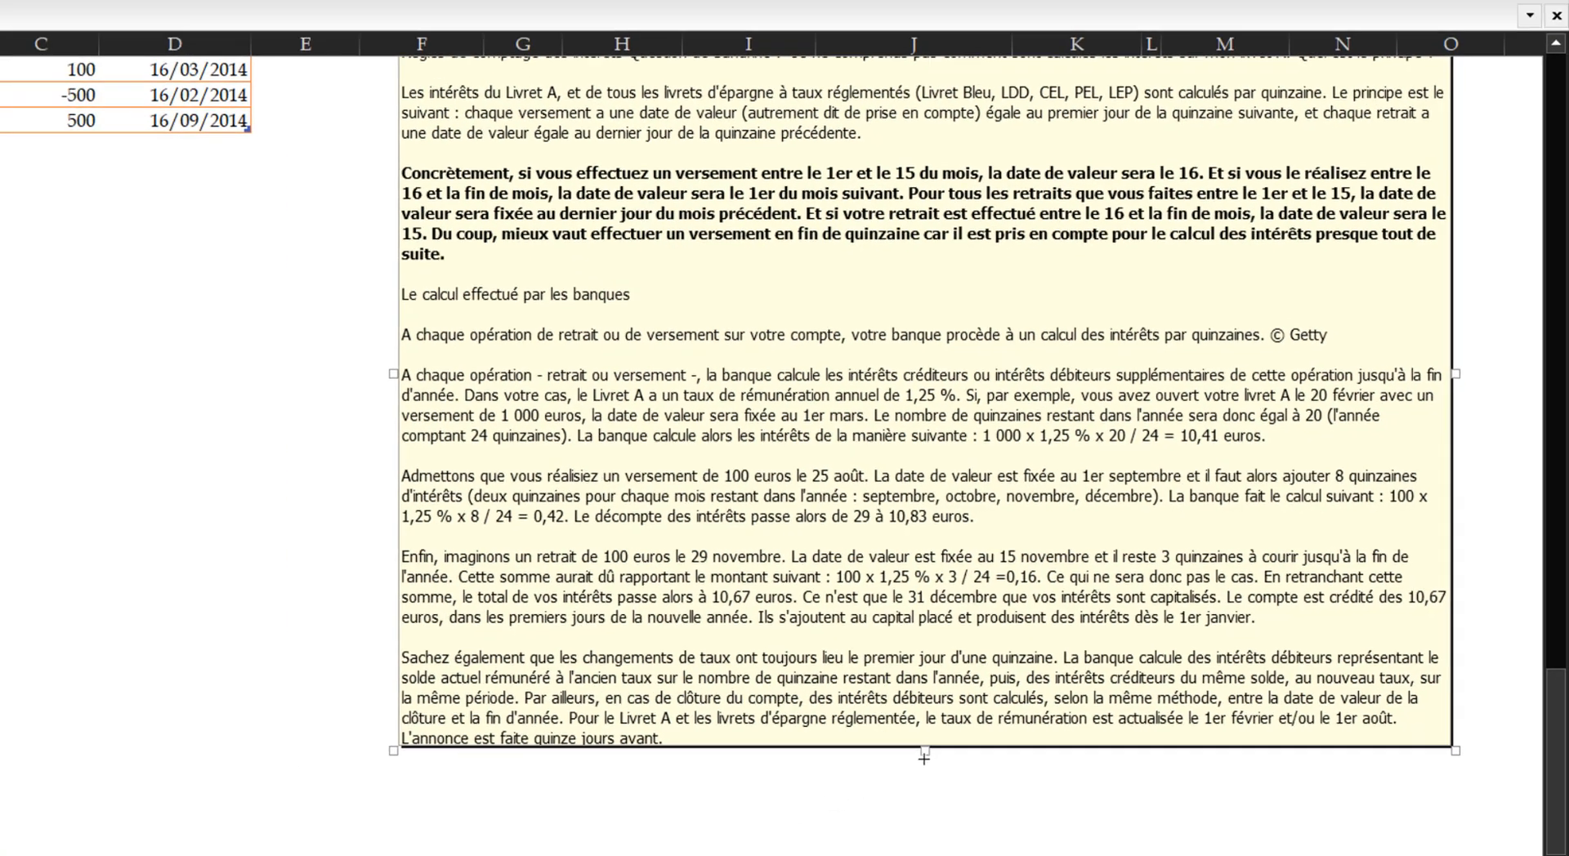
pyautogui.moveTo(864, 772); pyautogui.dragTo(858, 787)
pyautogui.scroll(1, 992, 585)
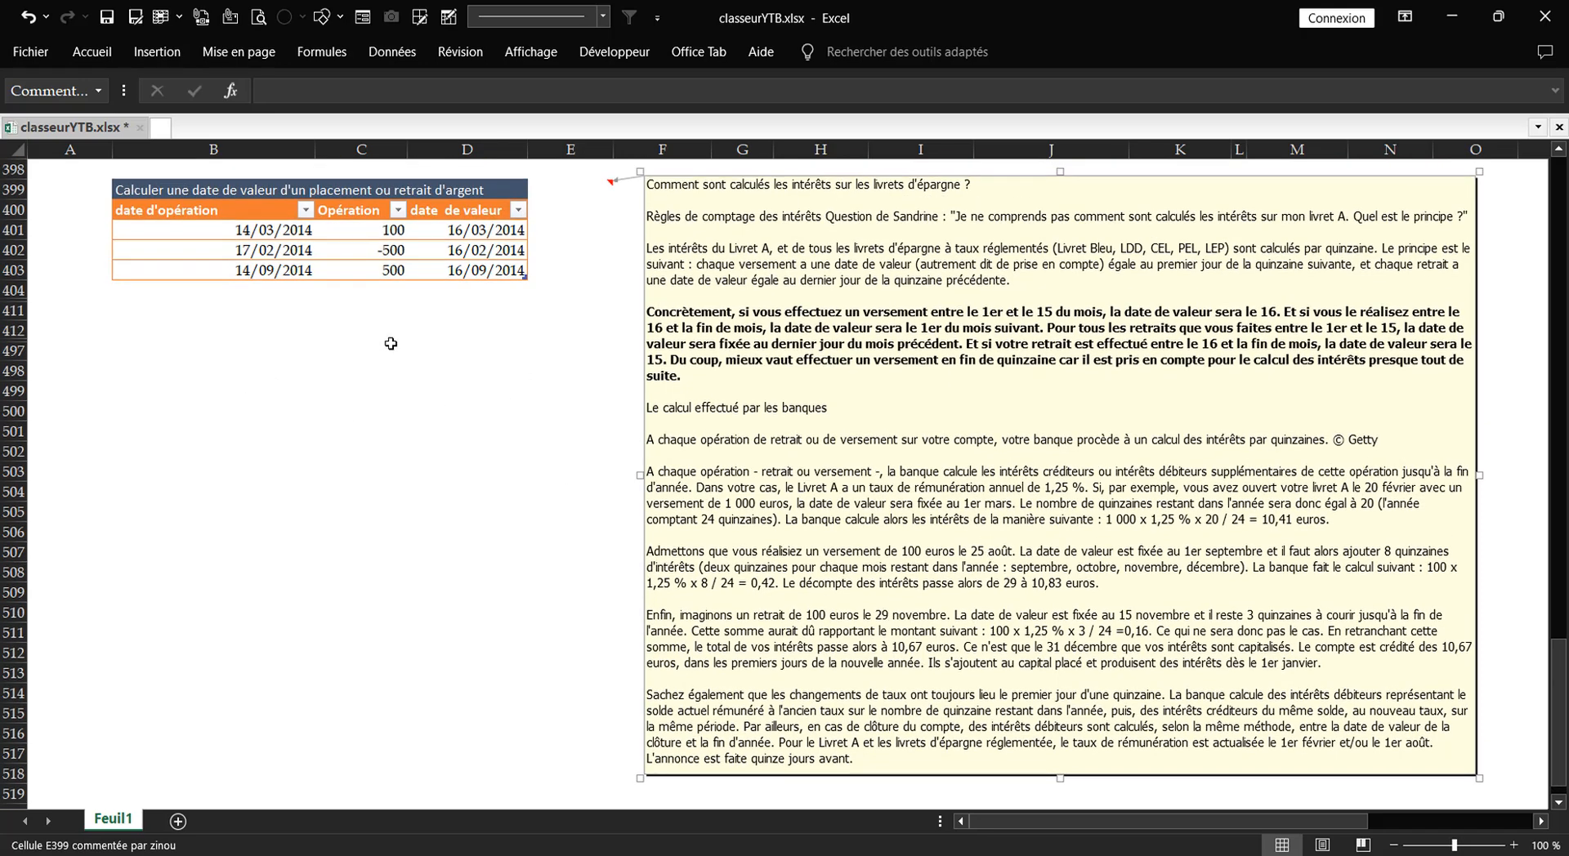
pyautogui.click(477, 358)
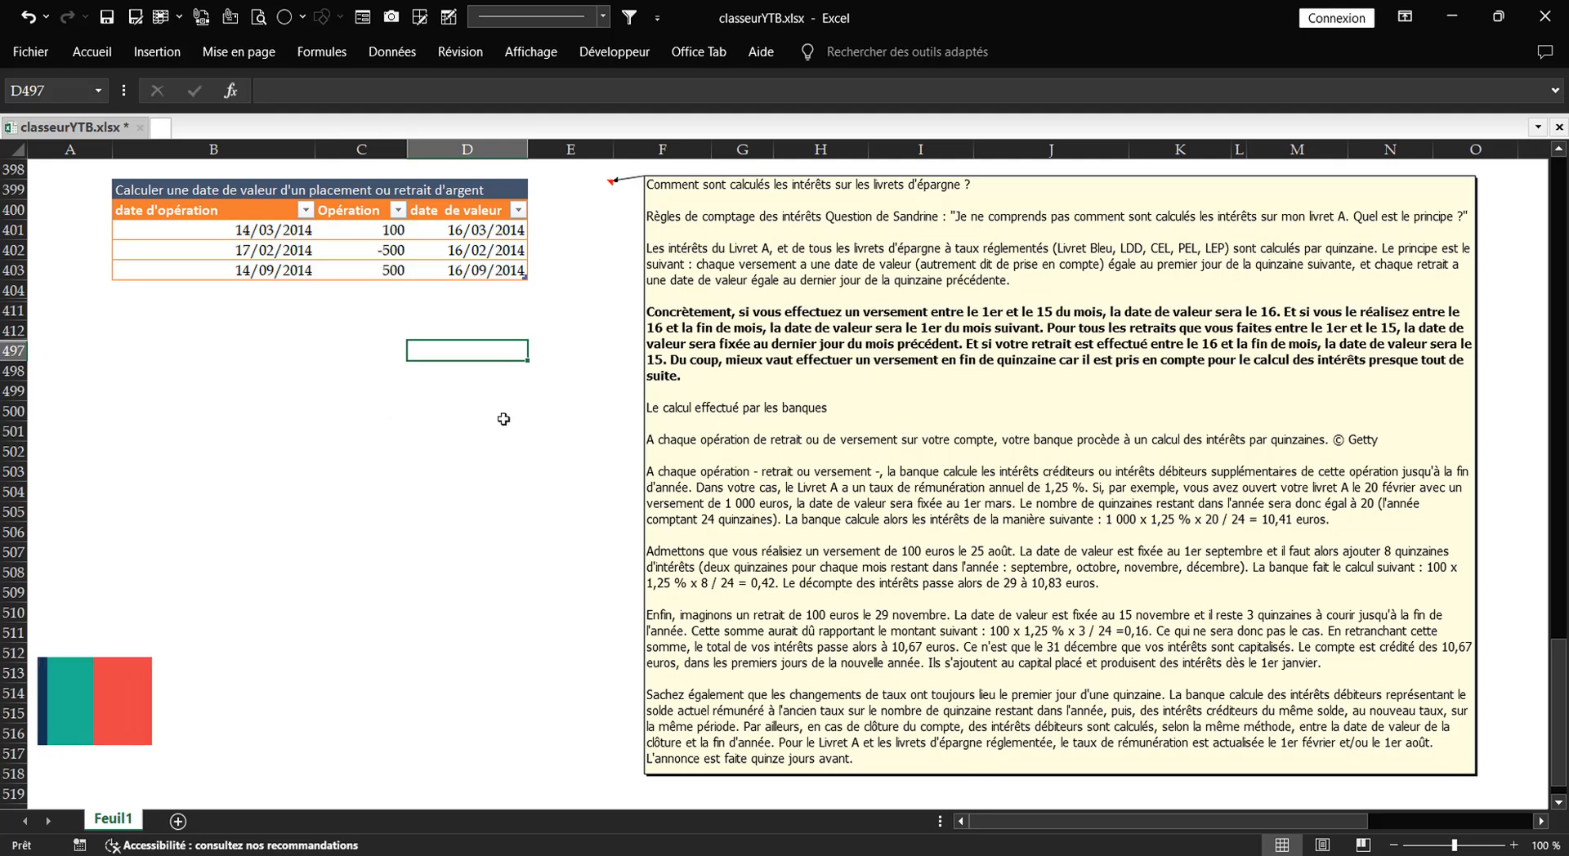
# Examine the operation dates and the deposit and withdrawal amounts in the value date table.
pyautogui.click(721, 339)
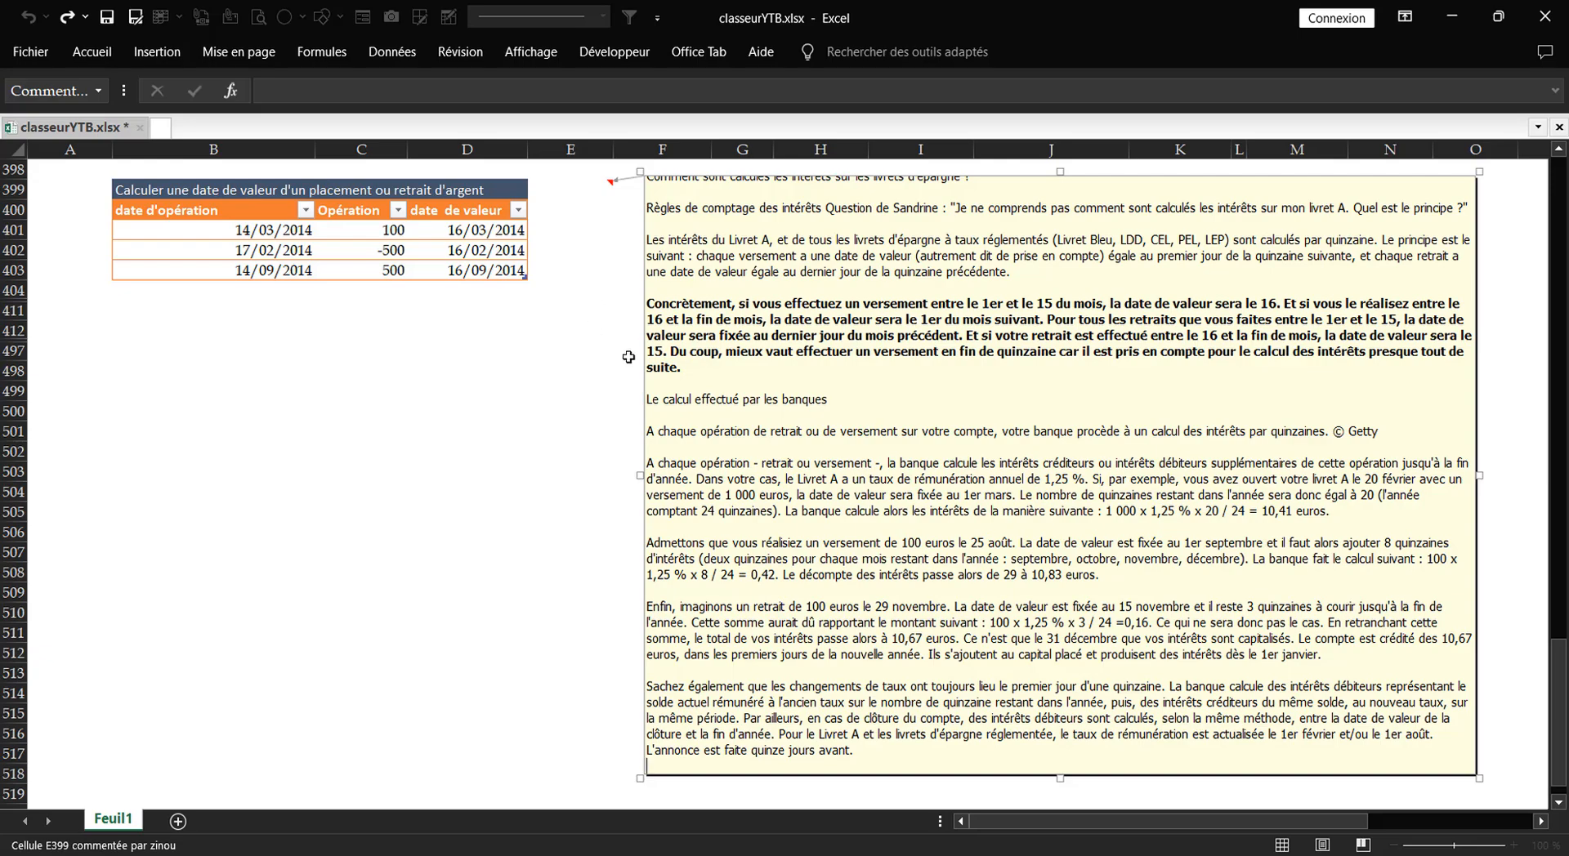
pyautogui.click(572, 371)
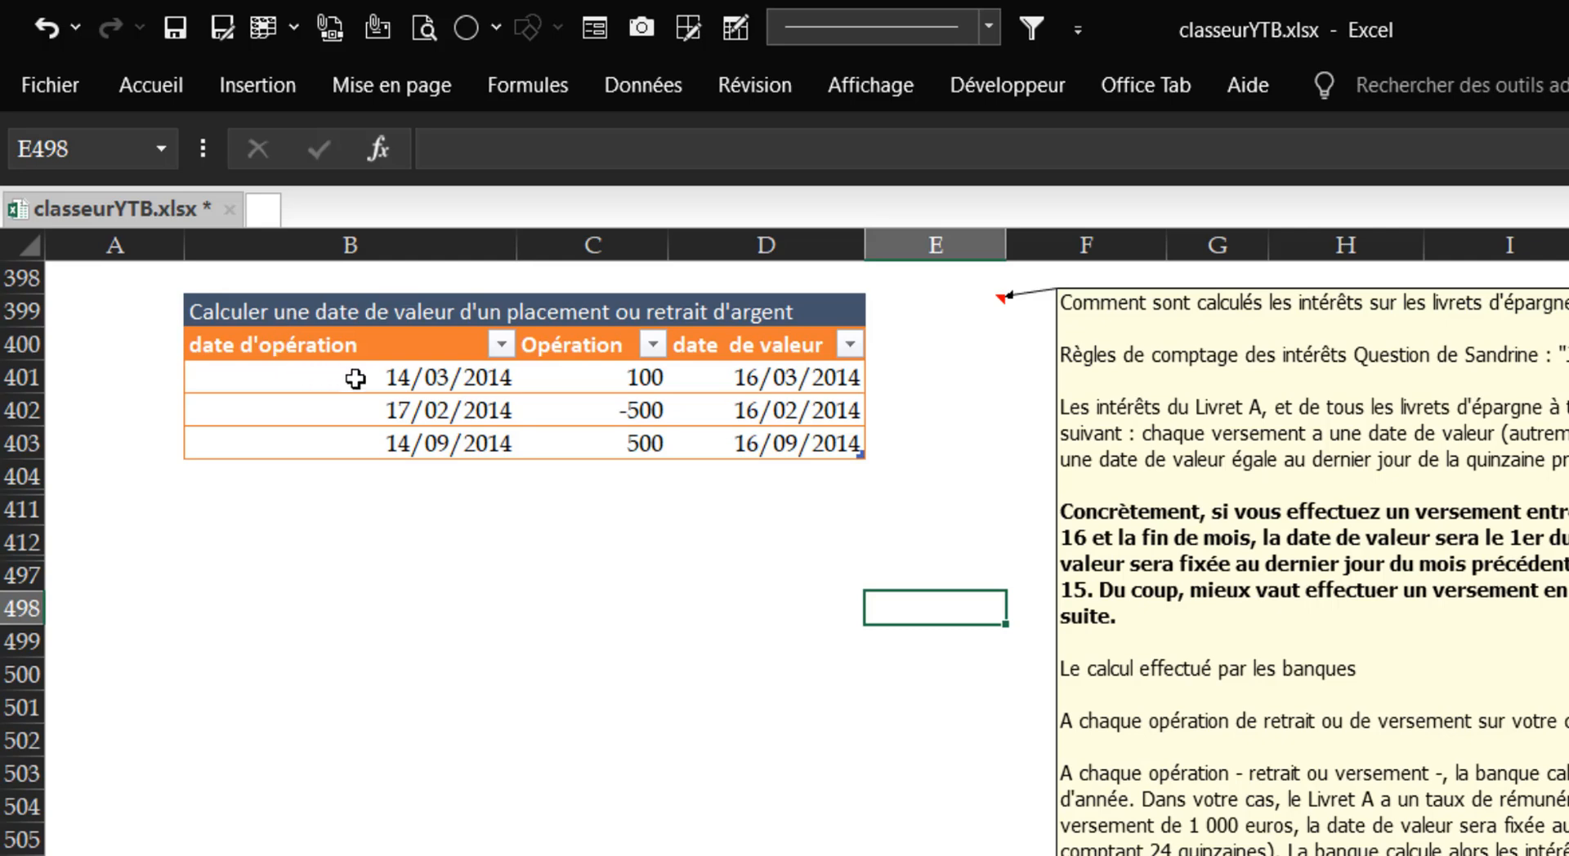
pyautogui.moveTo(384, 381); pyautogui.dragTo(395, 426)
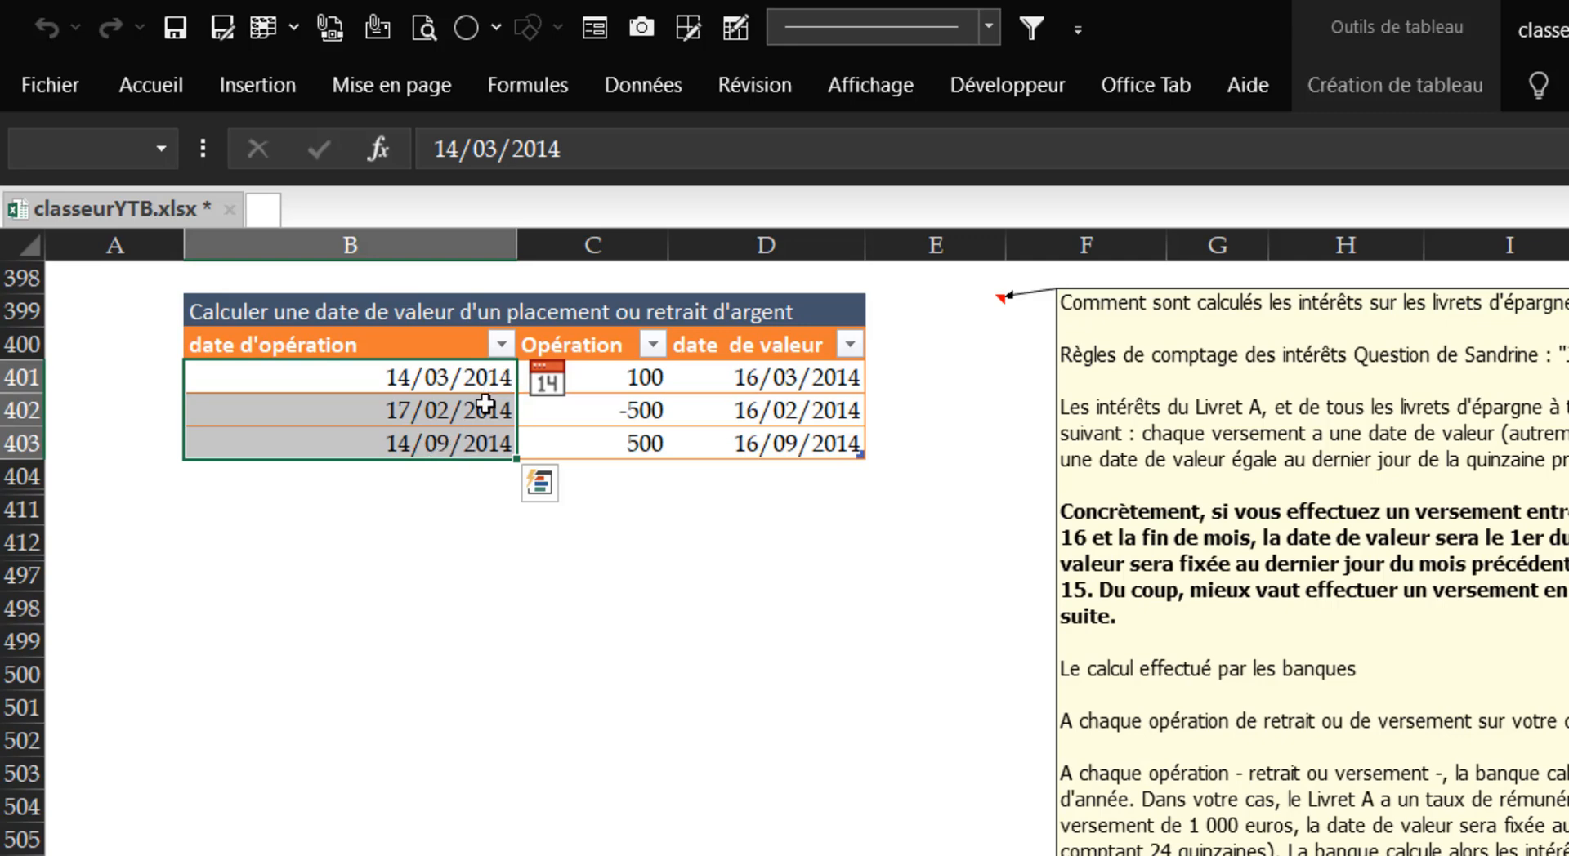
pyautogui.click(468, 541)
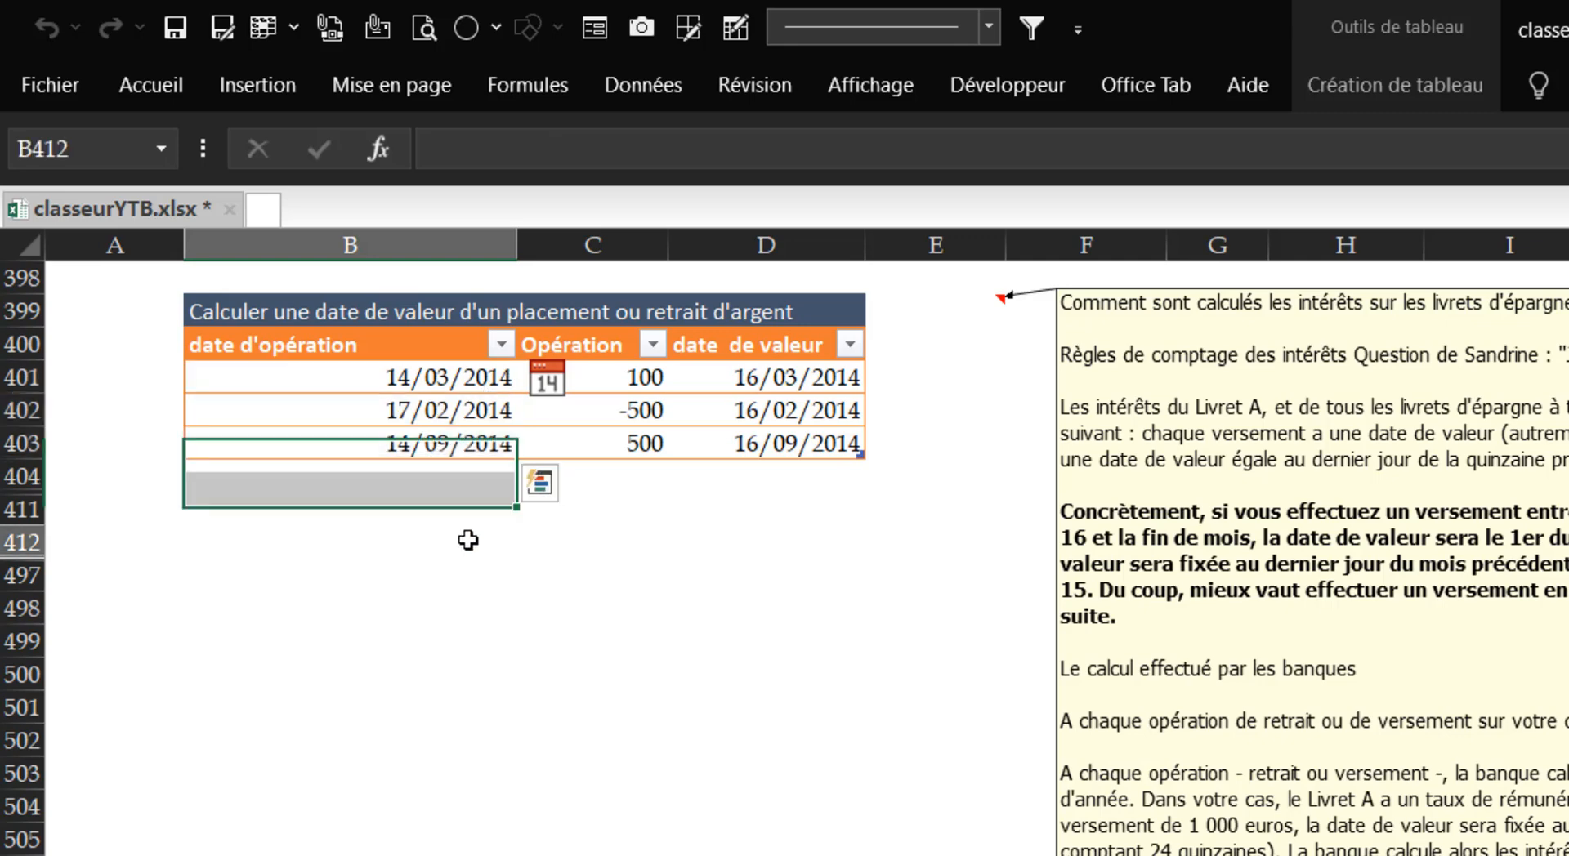
pyautogui.click(579, 379)
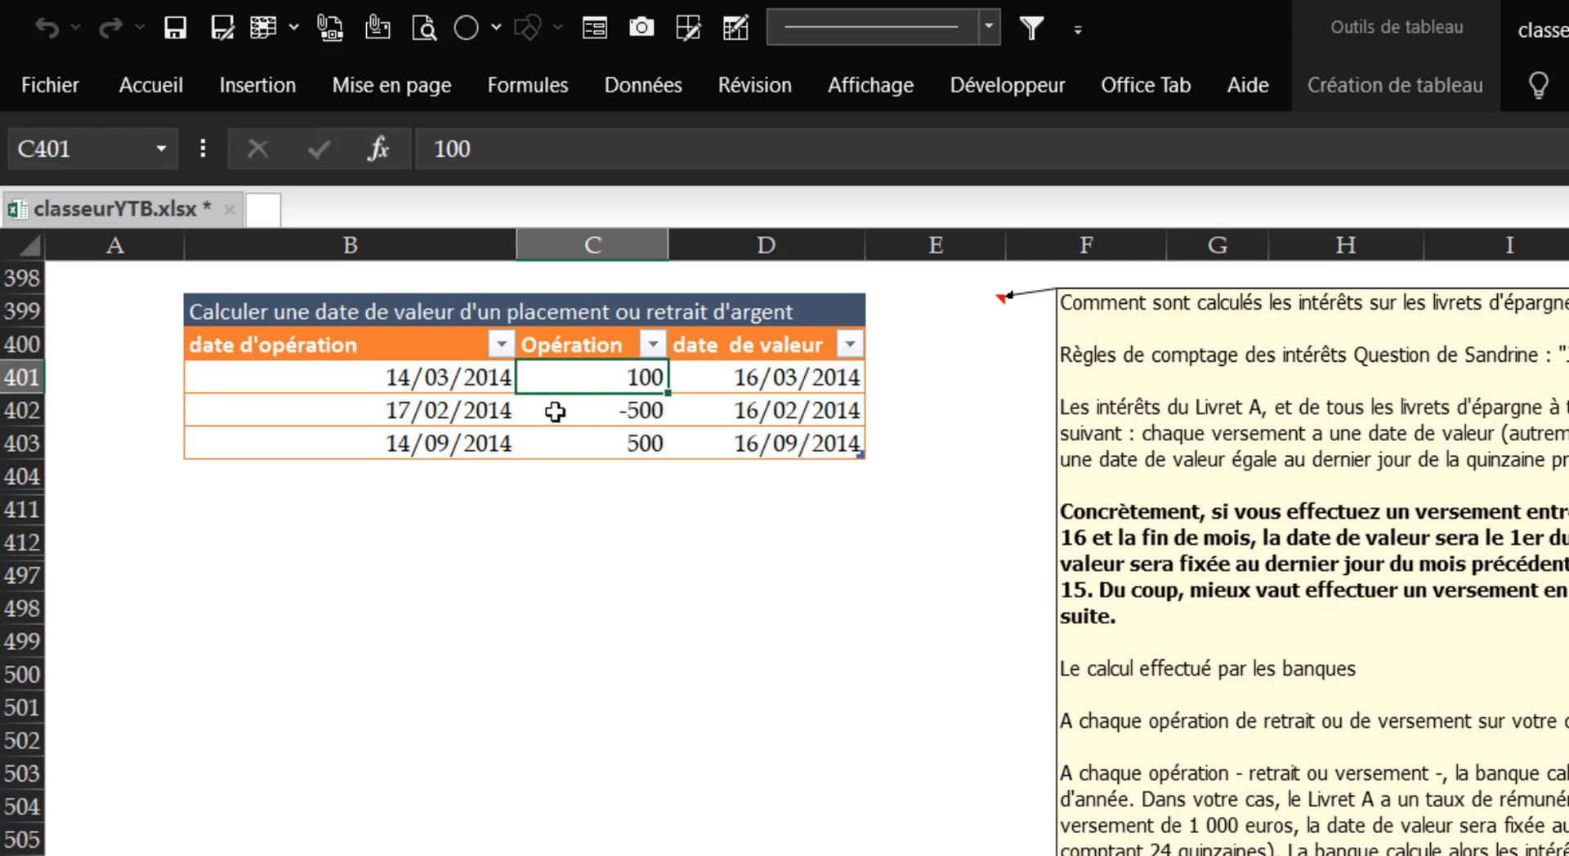
pyautogui.click(555, 412)
pyautogui.click(572, 449)
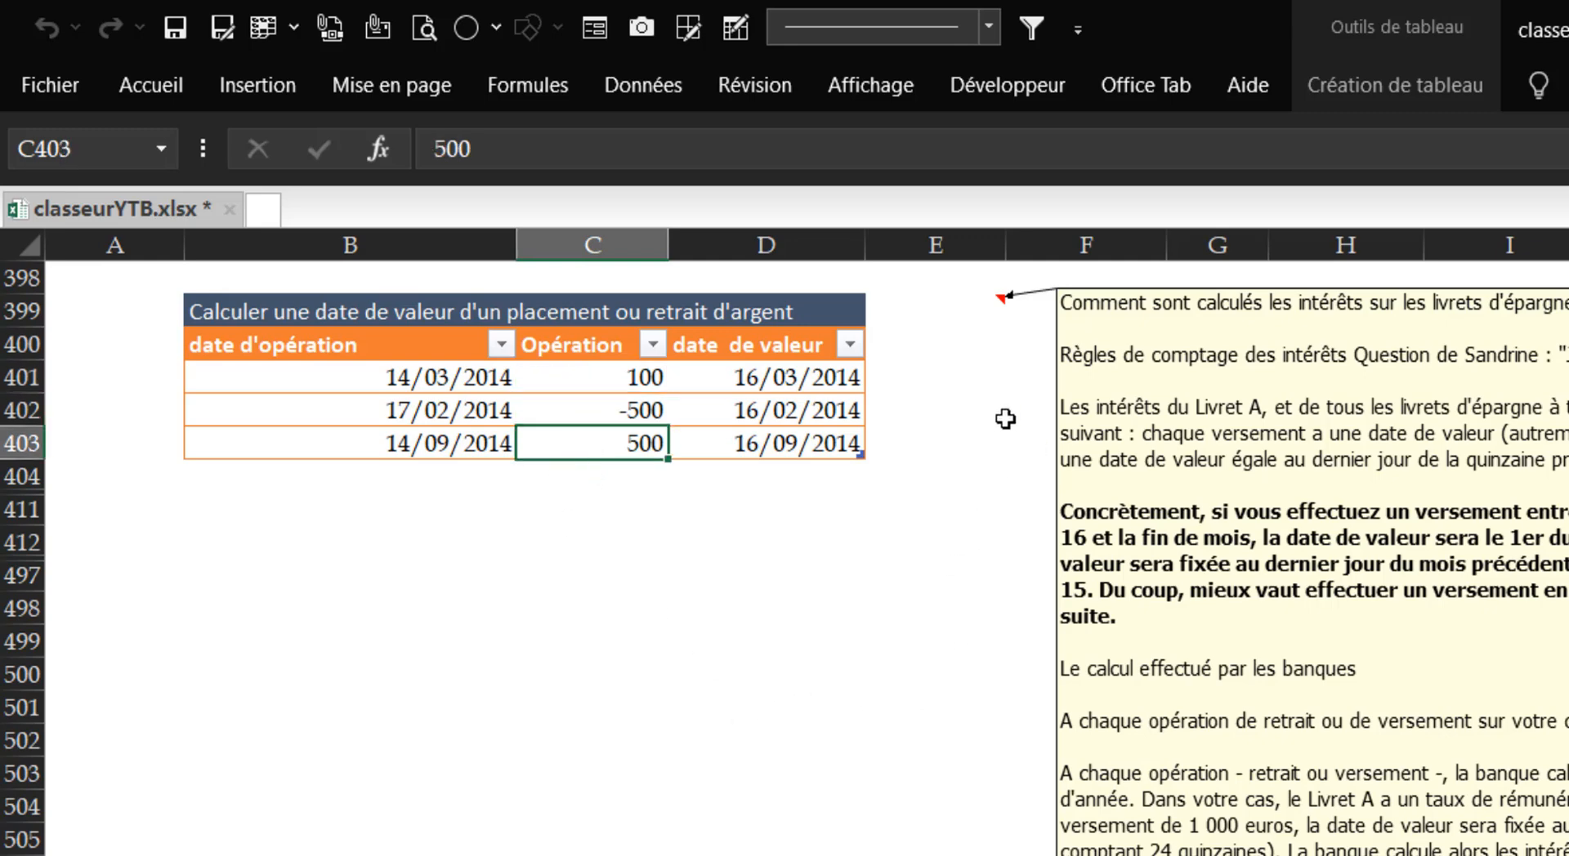
# Set the operation date in cell B401 to 16/03/2014 with the calendar picker.
pyautogui.click(441, 378)
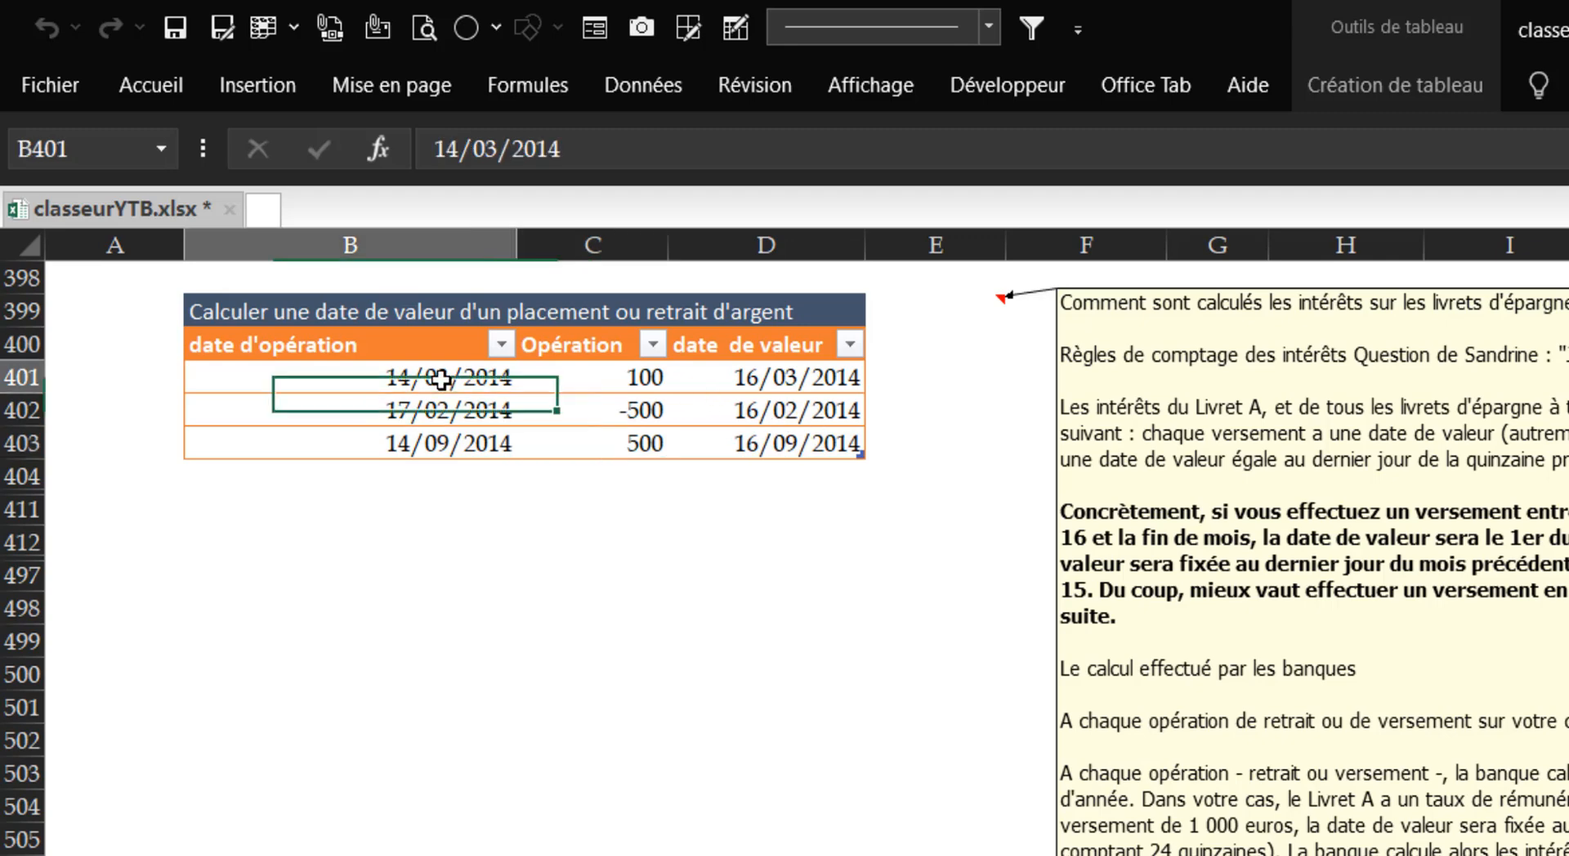
pyautogui.click(547, 384)
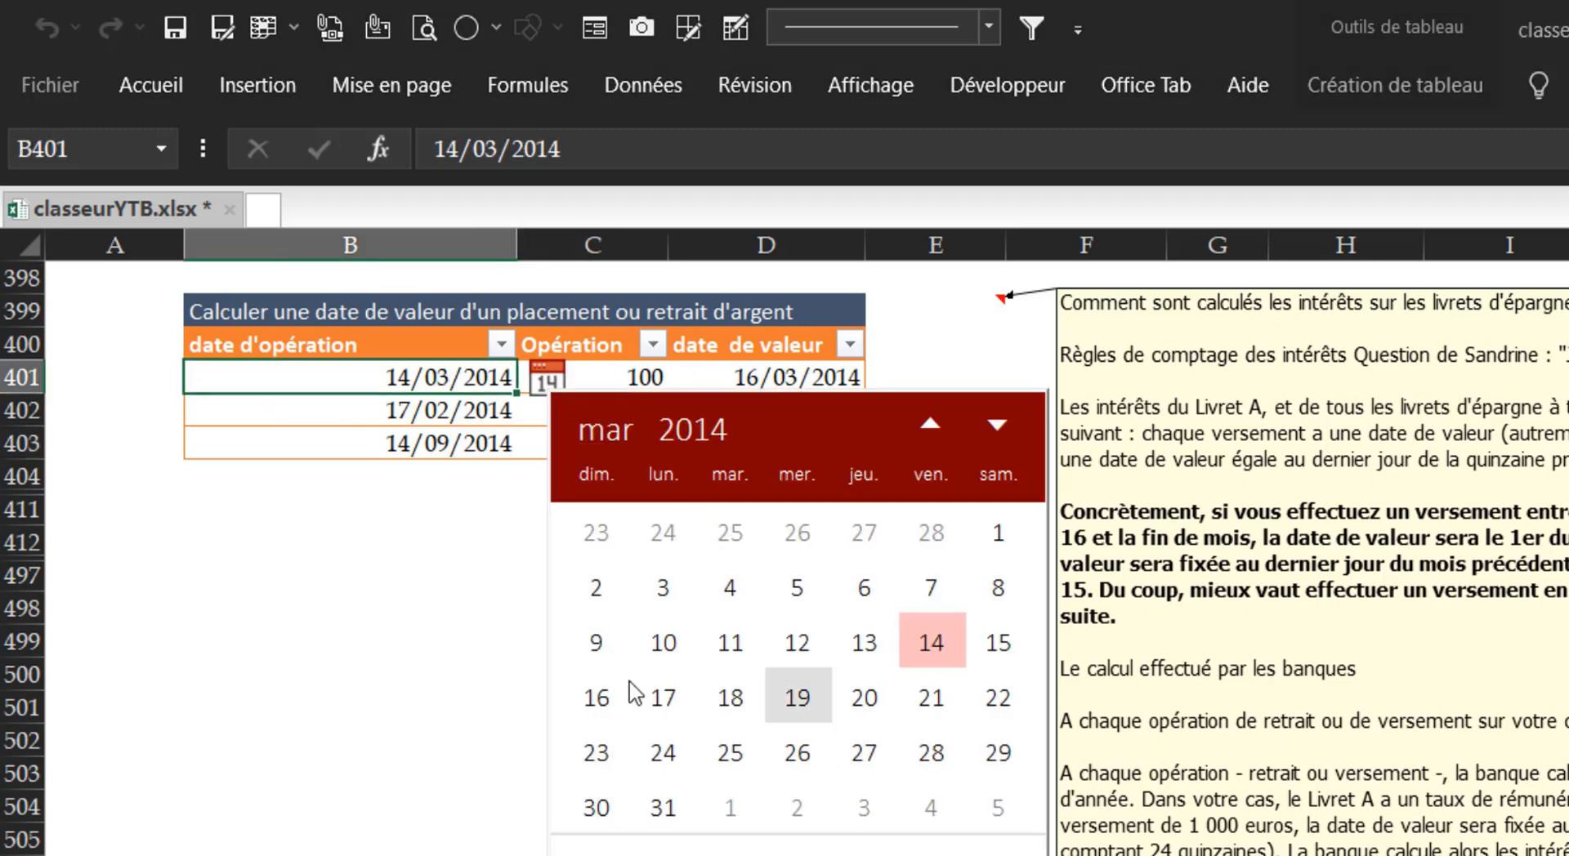
pyautogui.click(592, 696)
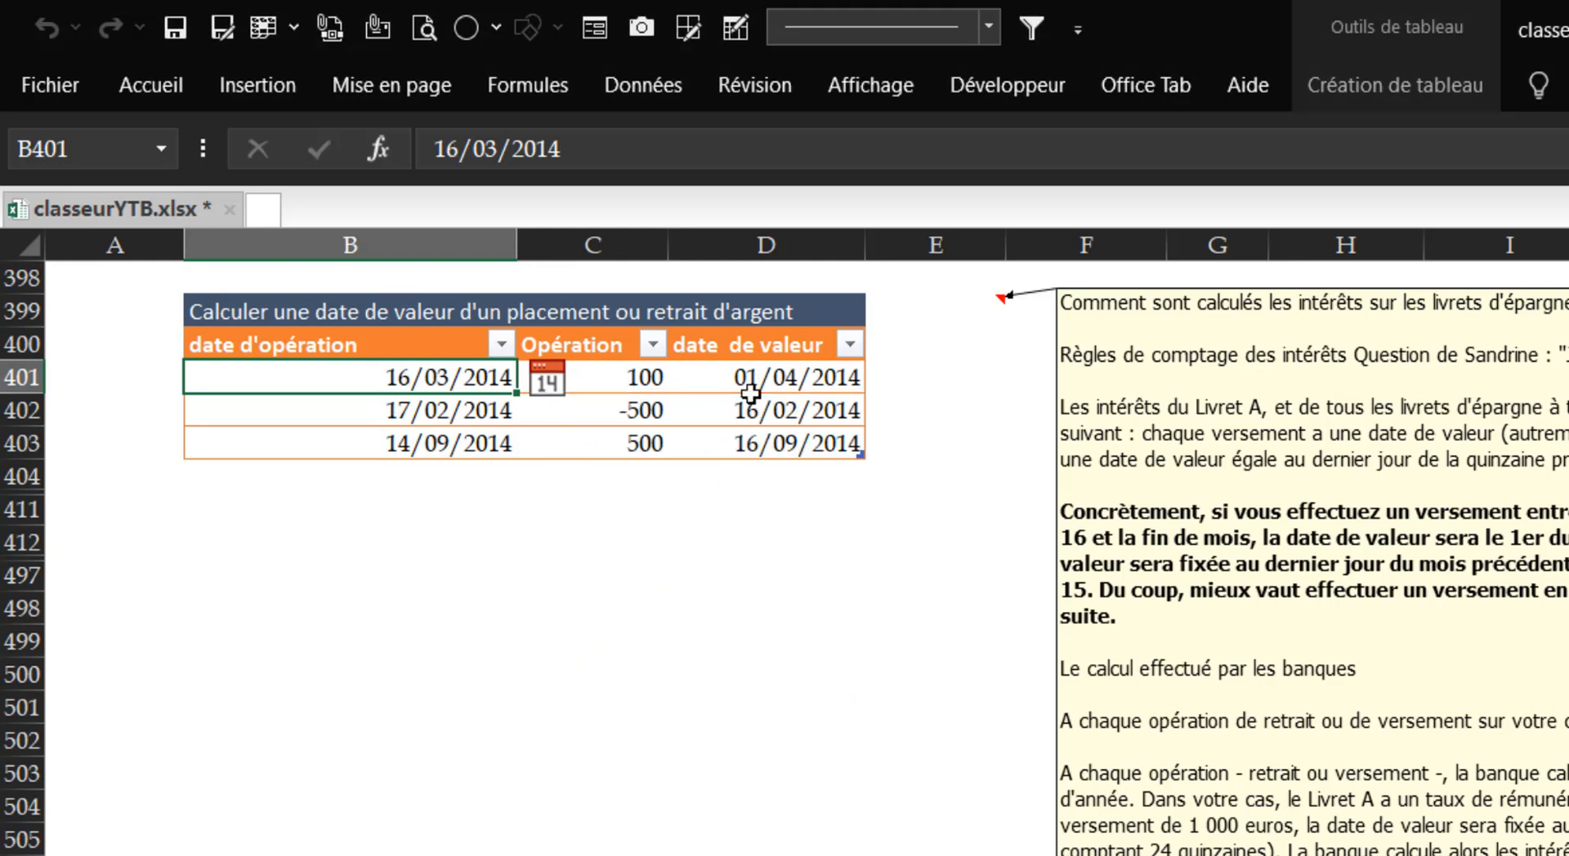
# Set the operation date in cell B402 to 12/02/2014 with the calendar picker.
pyautogui.click(424, 433)
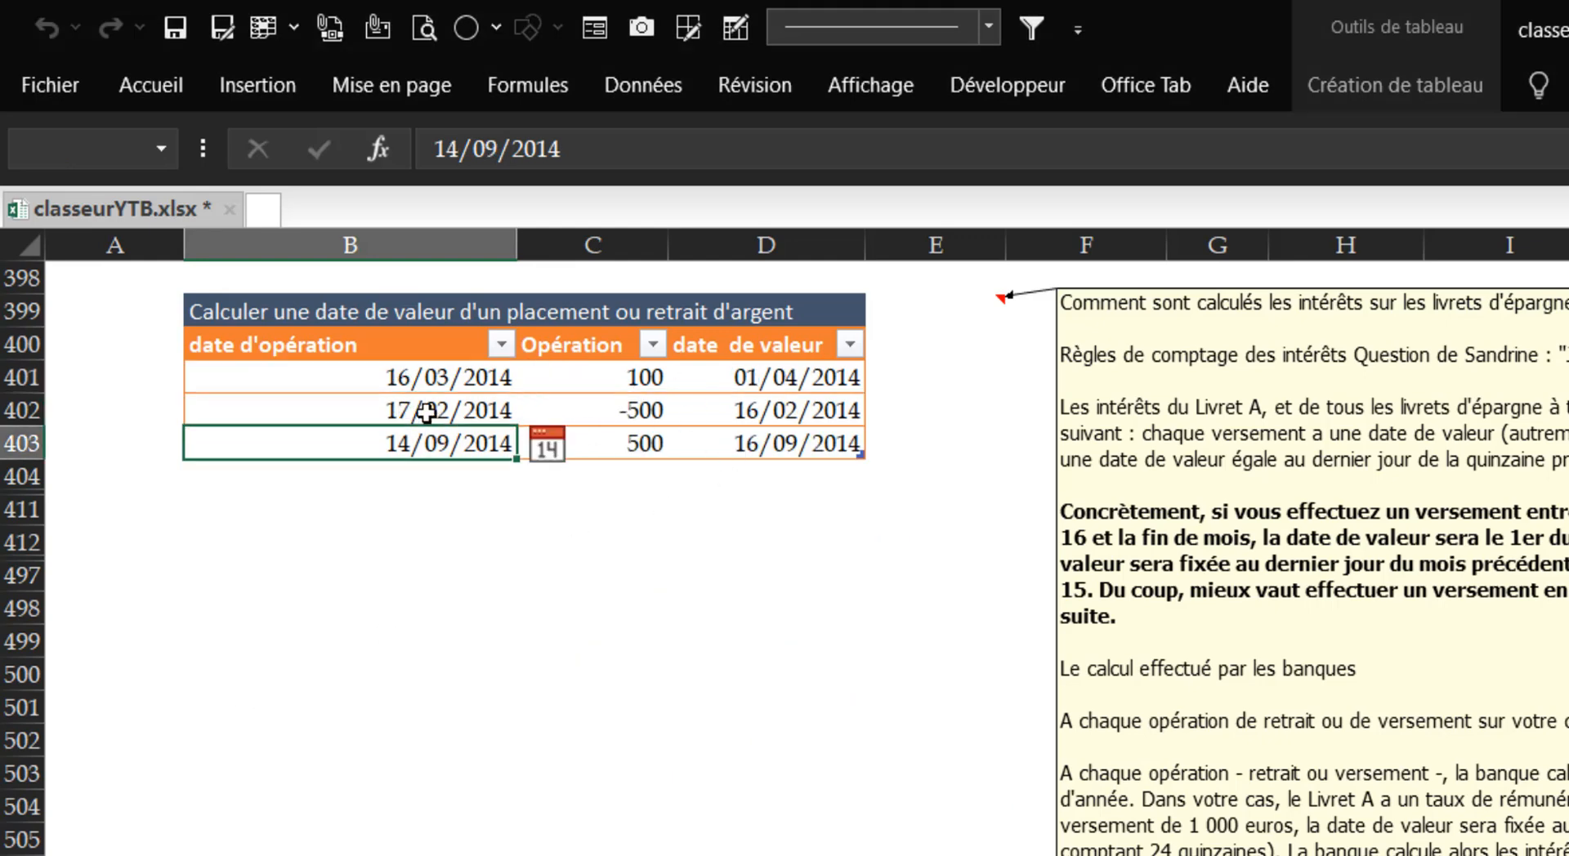
pyautogui.click(426, 413)
pyautogui.click(547, 415)
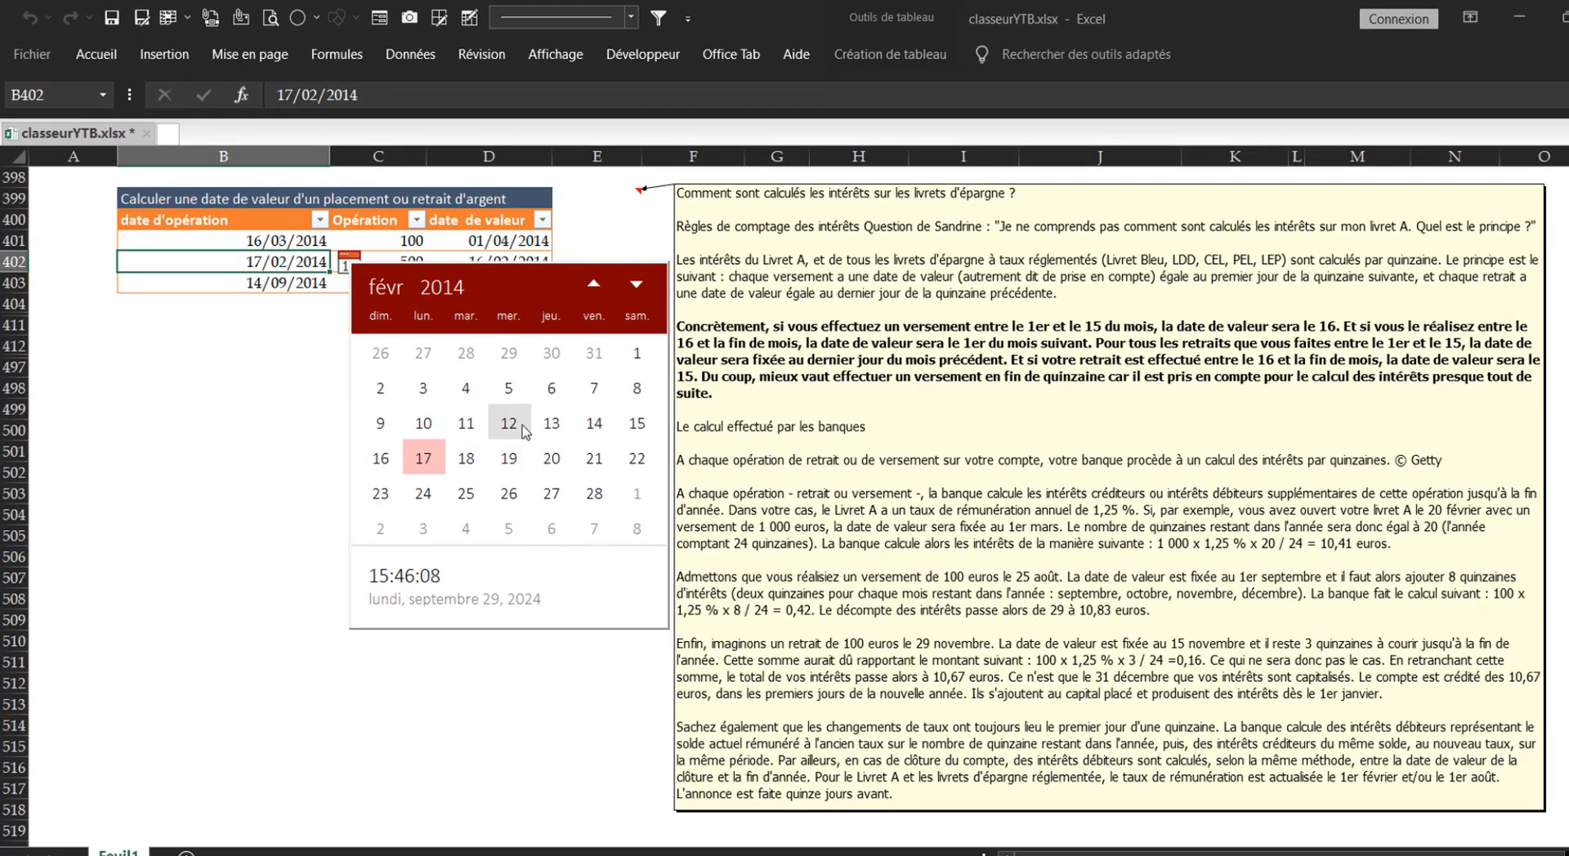
pyautogui.click(509, 423)
pyautogui.click(418, 430)
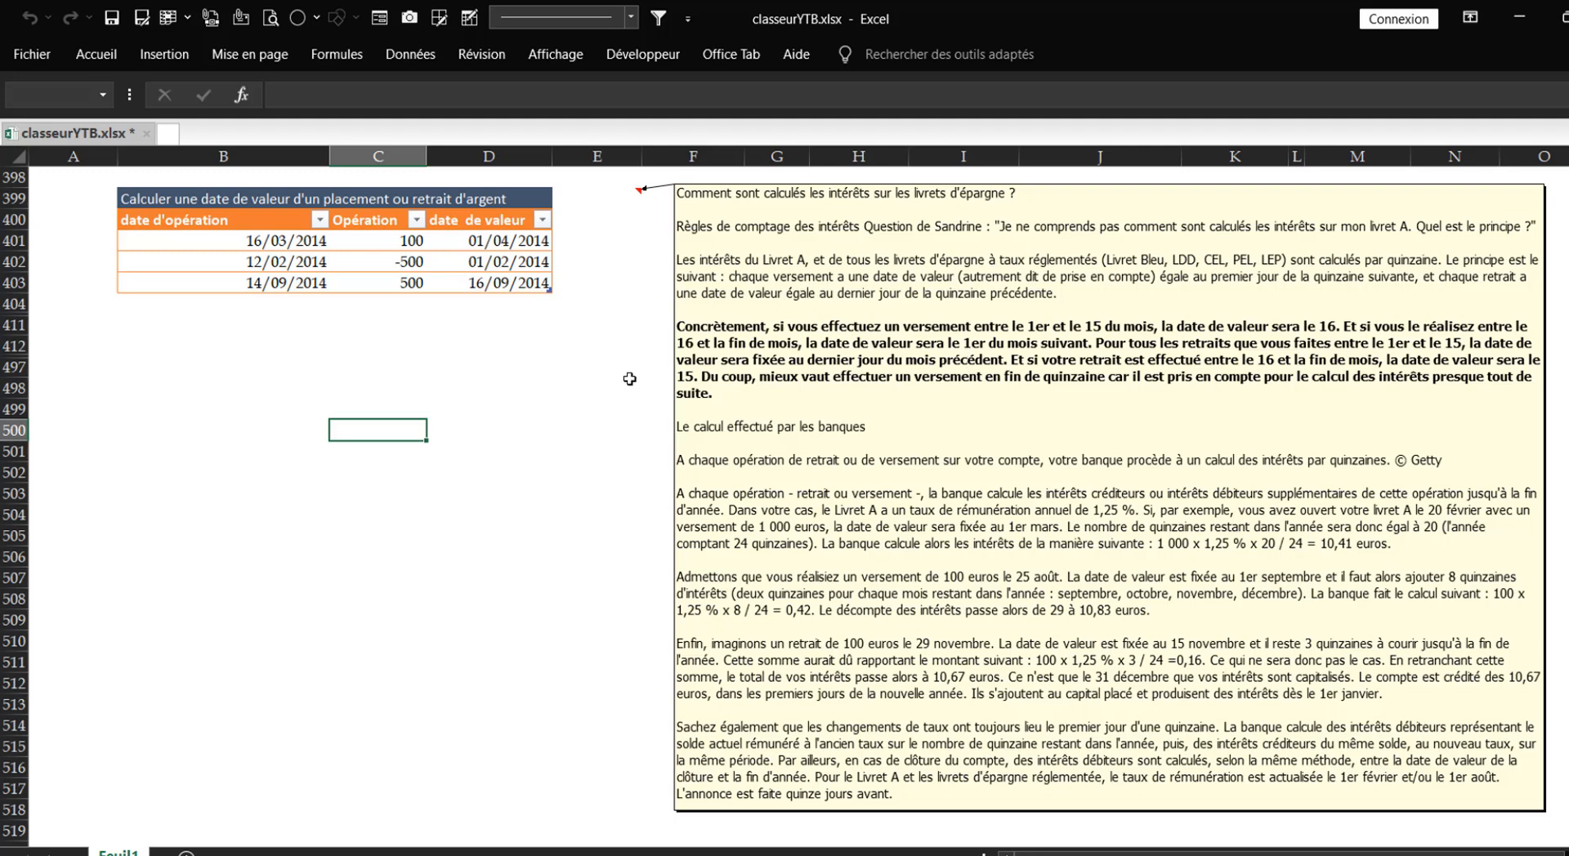
# Display the value date formula of cell D401 and enlarge the formula area to examine it.
pyautogui.click(681, 377)
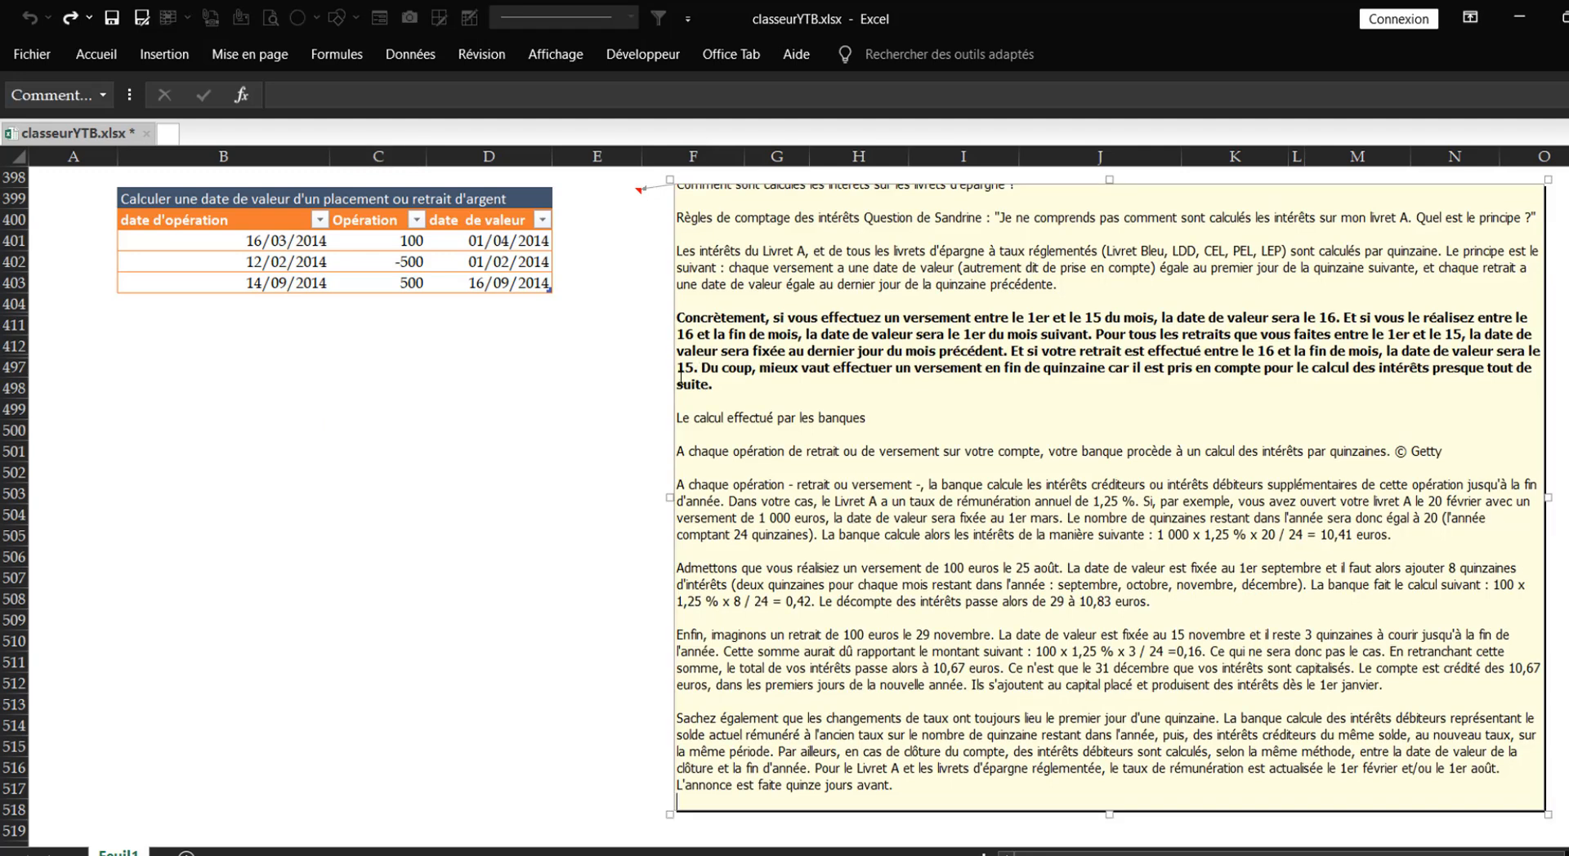
pyautogui.click(458, 388)
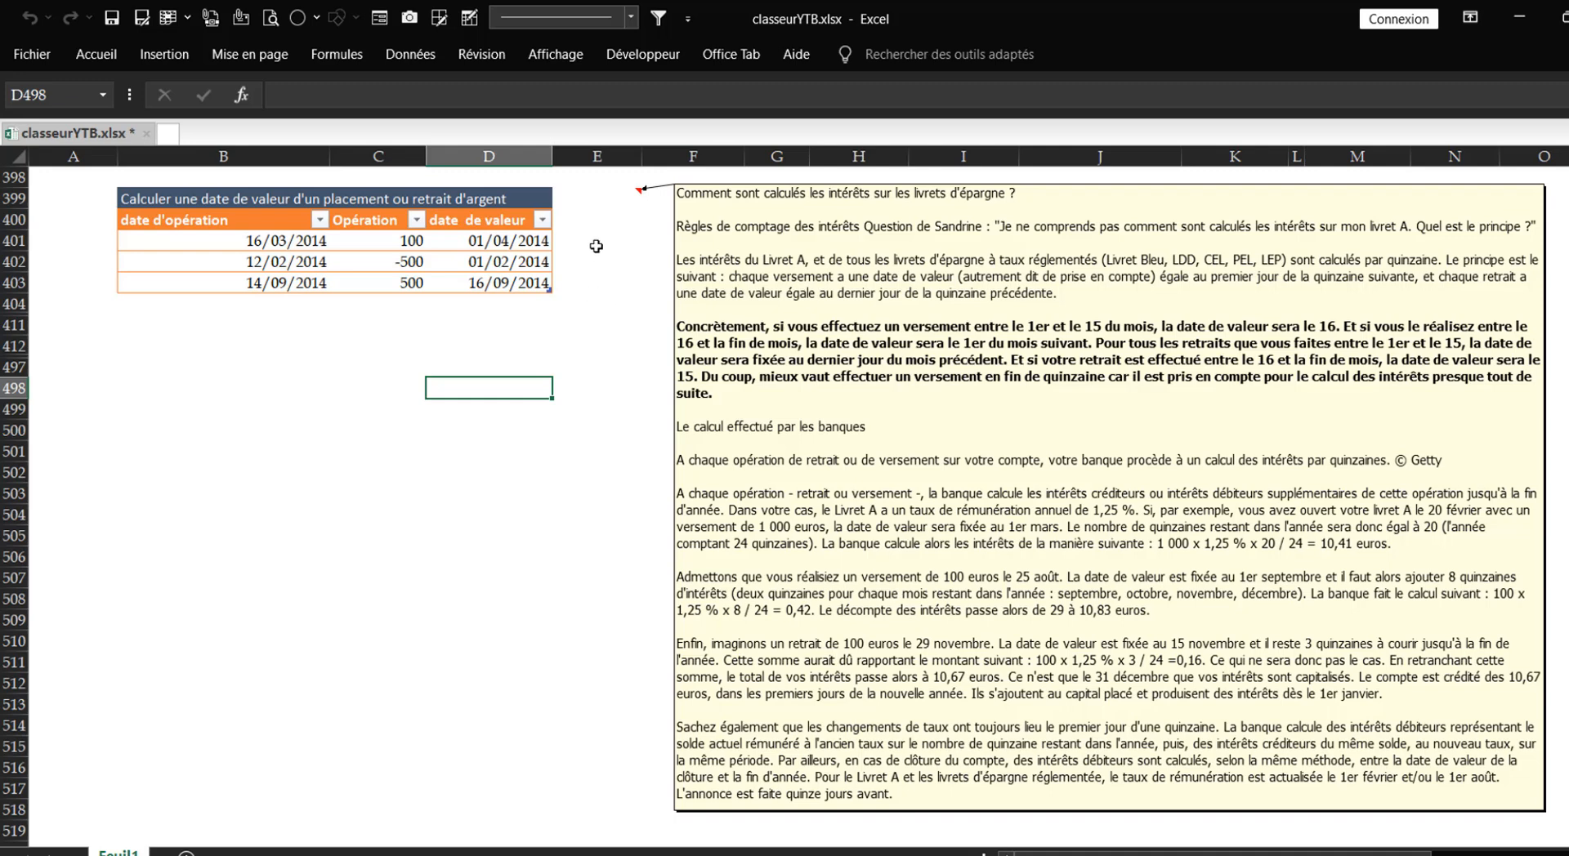
pyautogui.click(531, 239)
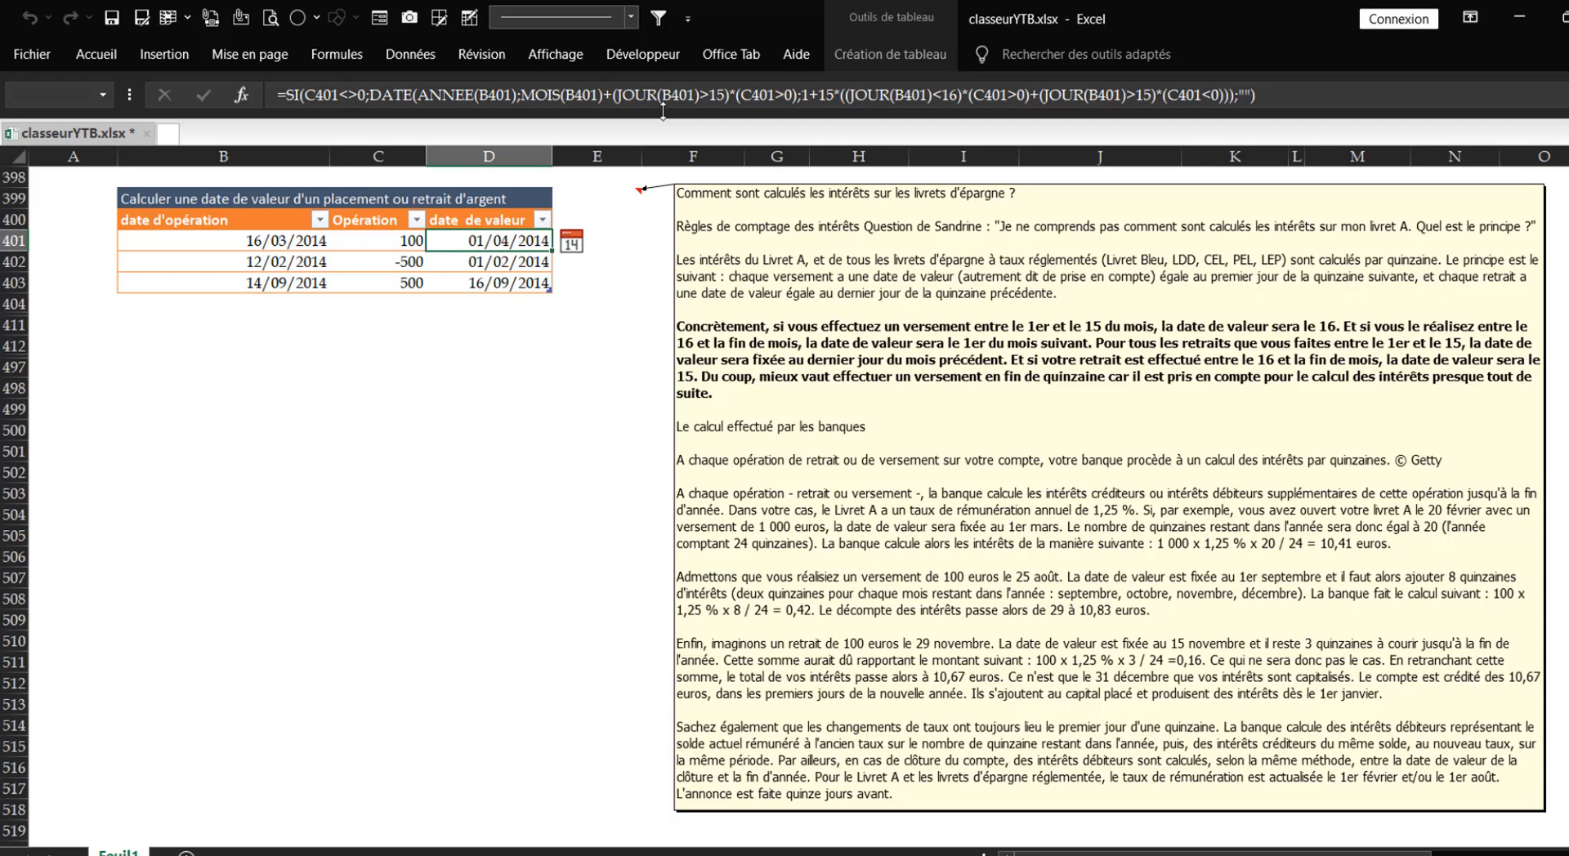
pyautogui.moveTo(663, 110); pyautogui.dragTo(658, 152)
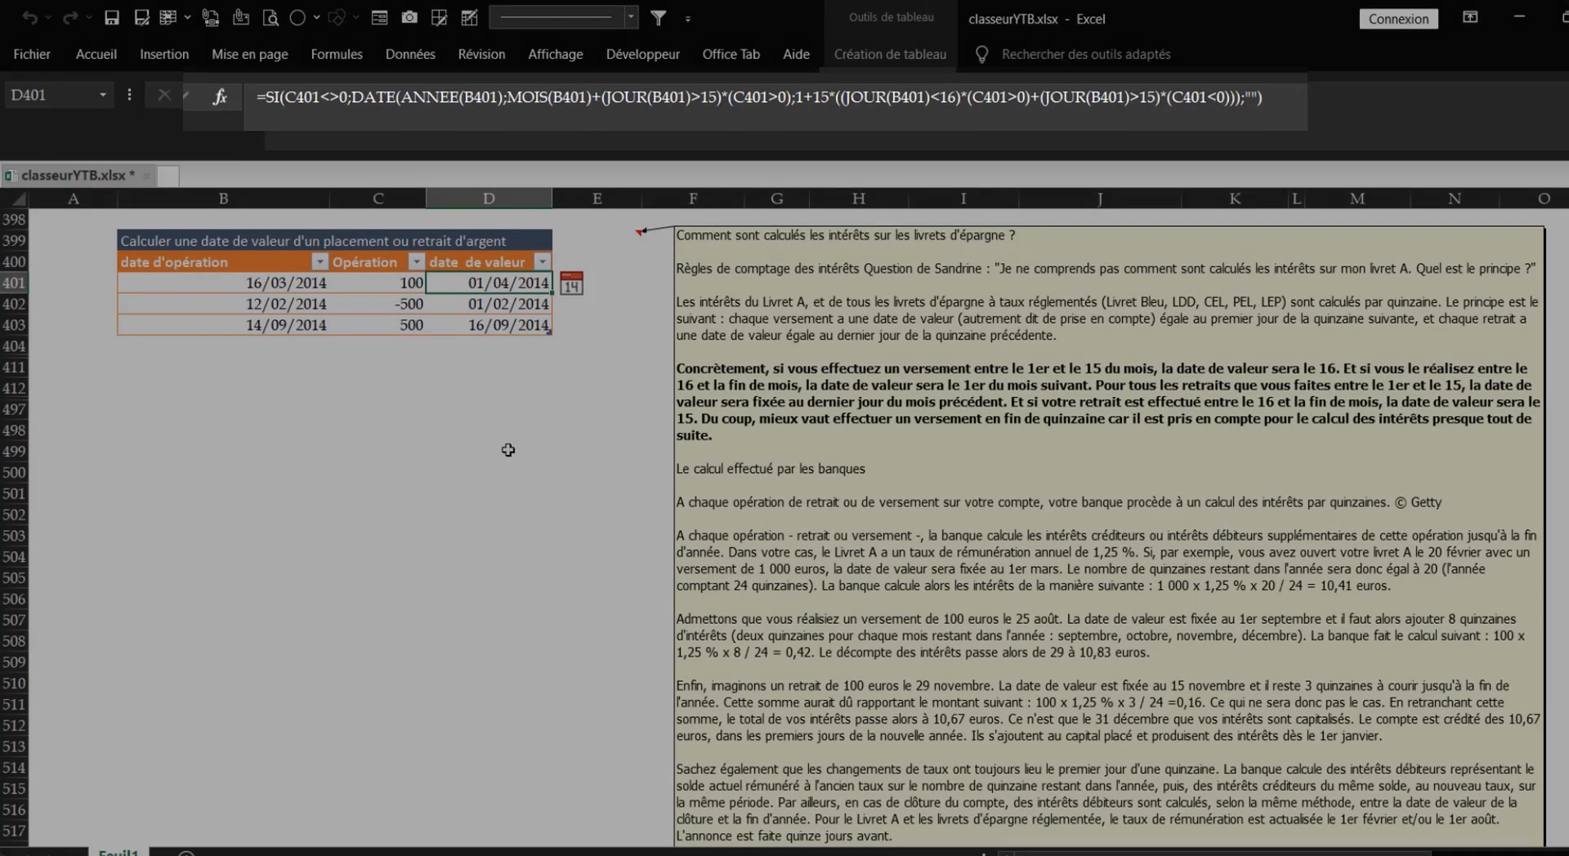
pyautogui.click(488, 425)
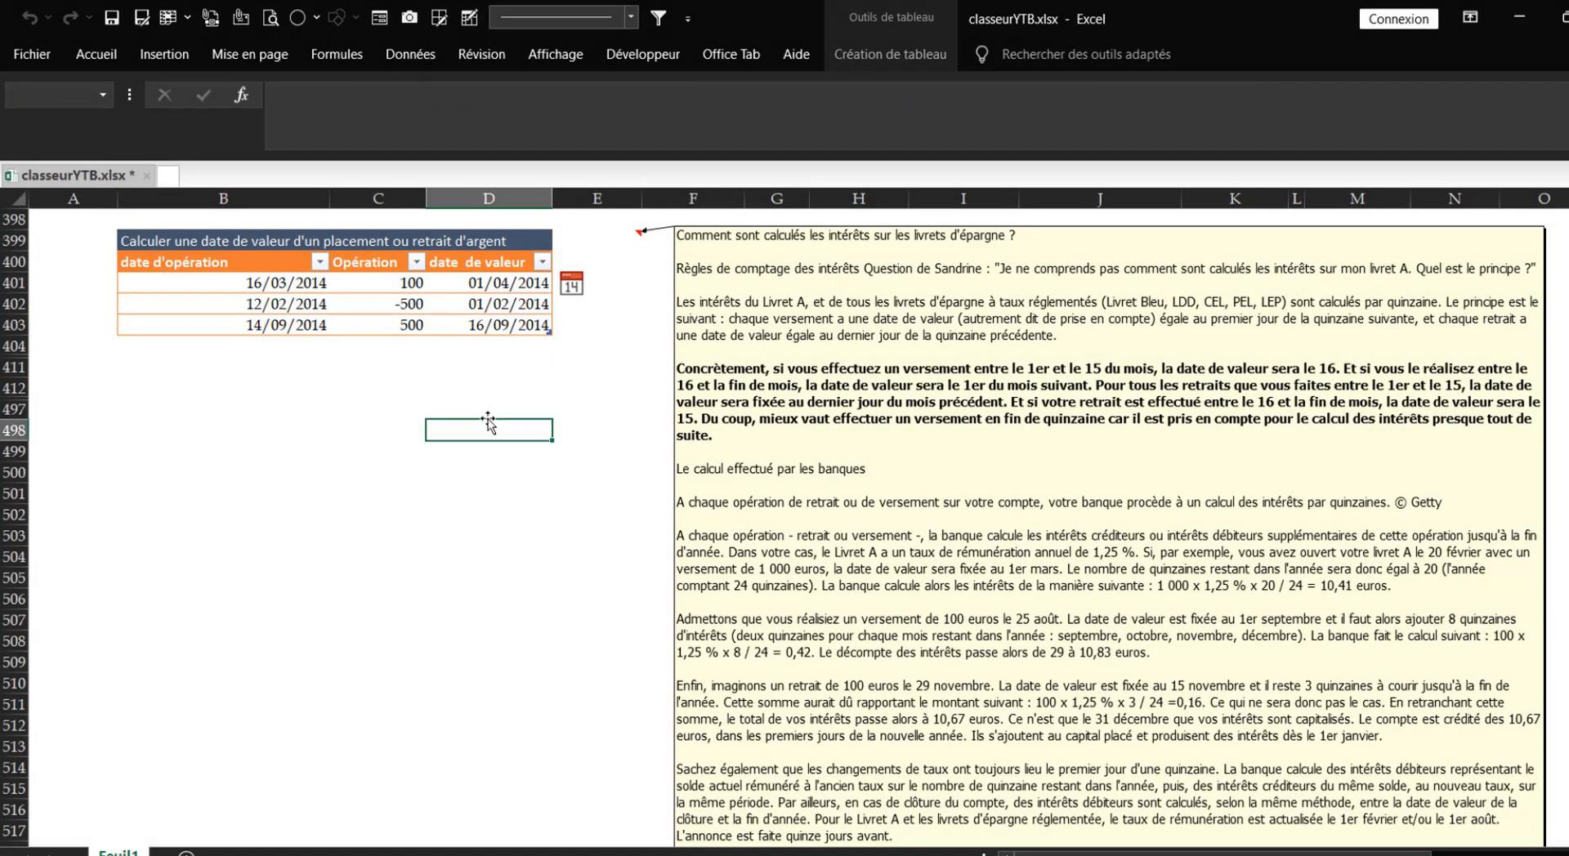
# Set the operation date in cell B401 to 15/10/2024 with the calendar picker.
pyautogui.click(272, 282)
pyautogui.click(349, 286)
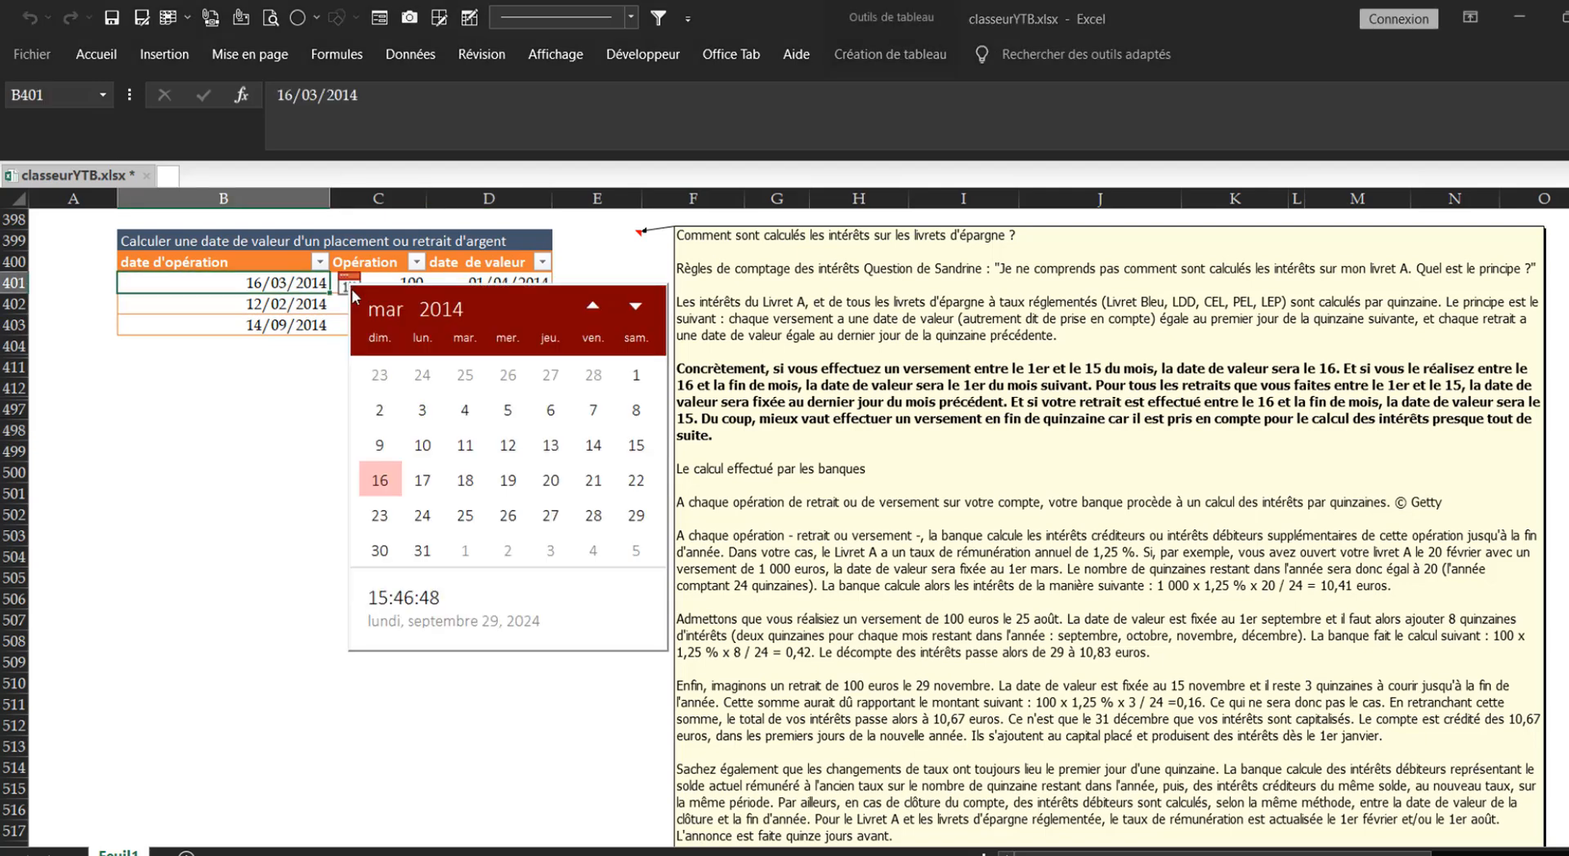
pyautogui.click(453, 316)
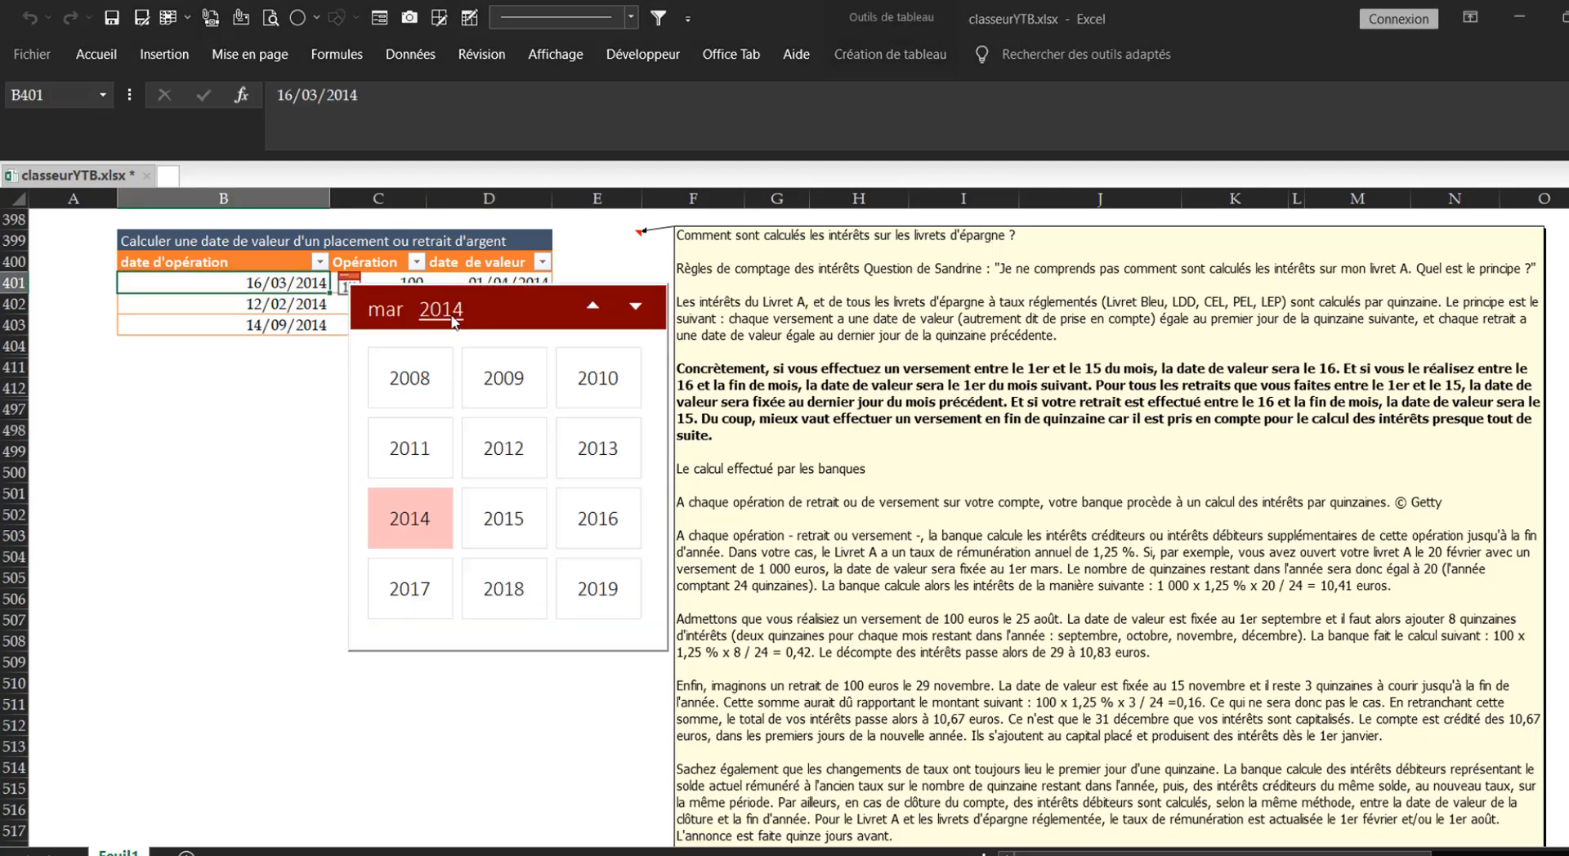
pyautogui.click(574, 588)
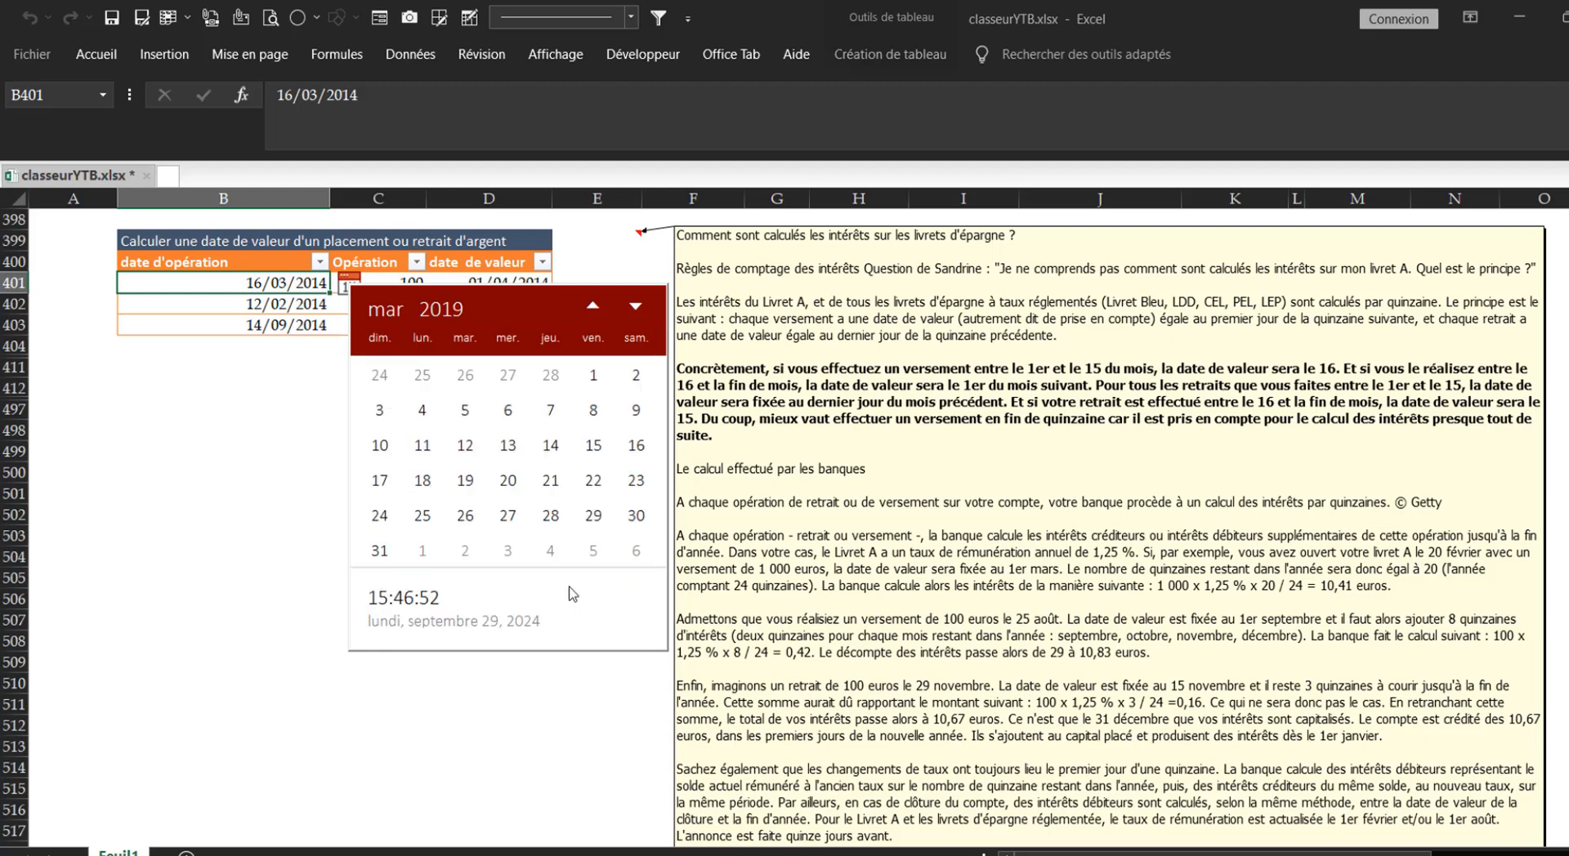
pyautogui.click(440, 311)
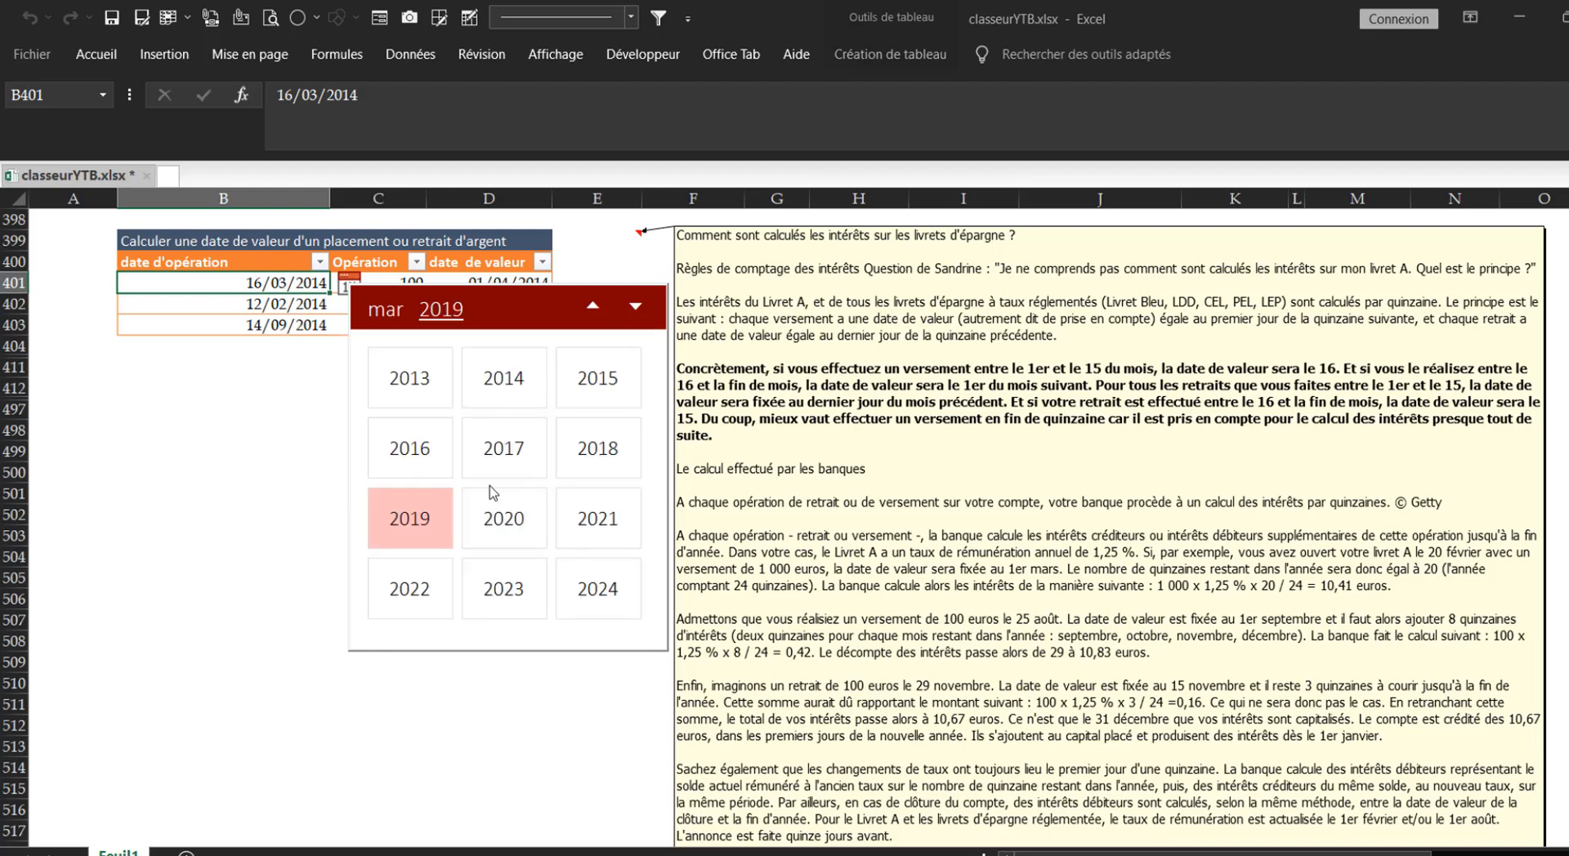
pyautogui.click(597, 588)
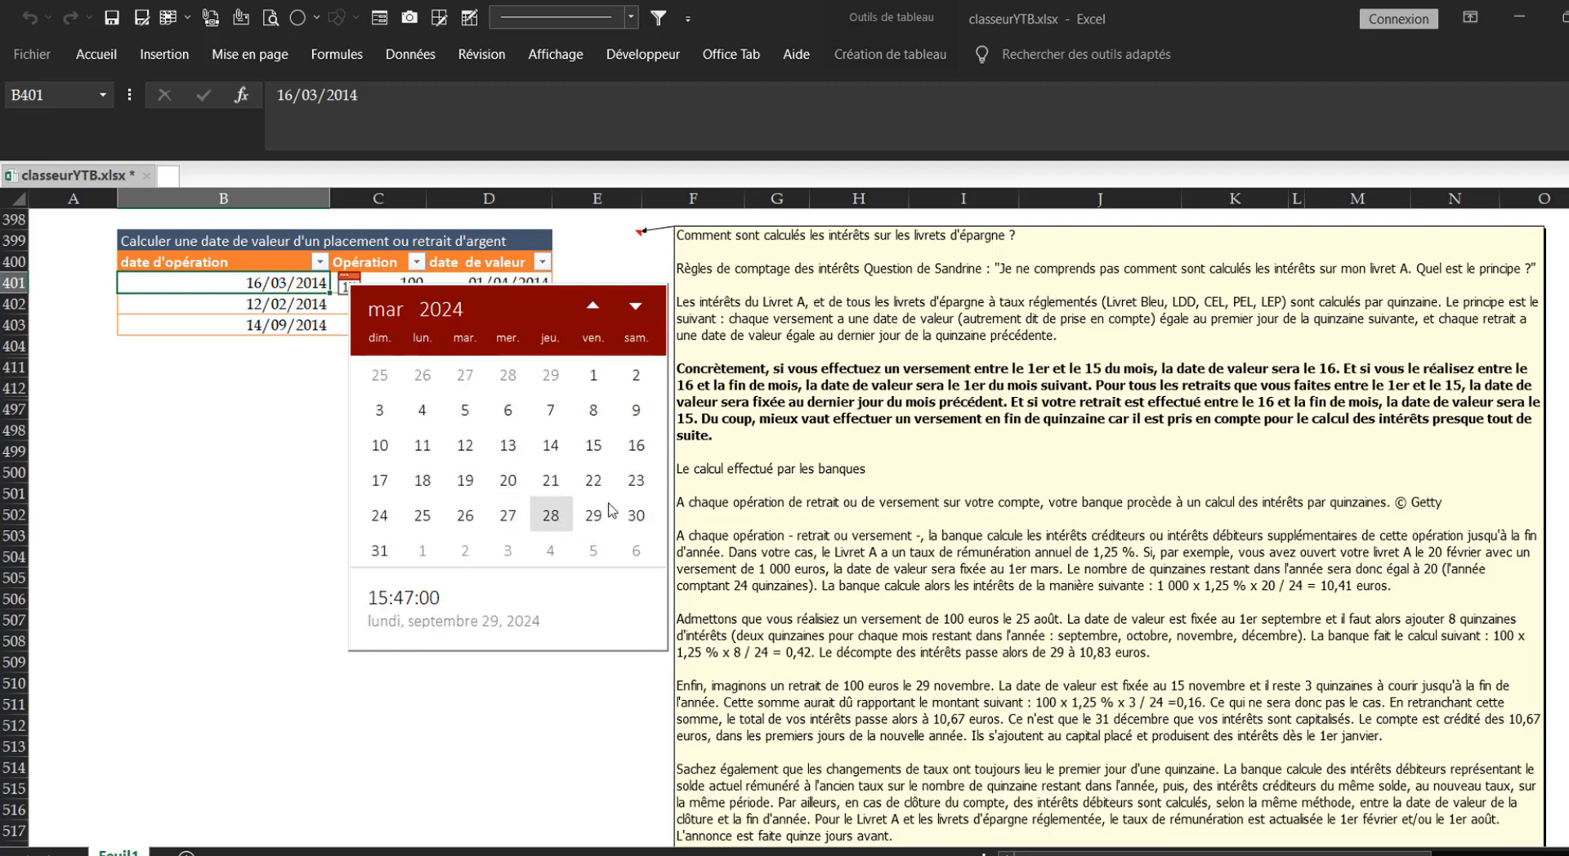
pyautogui.click(439, 314)
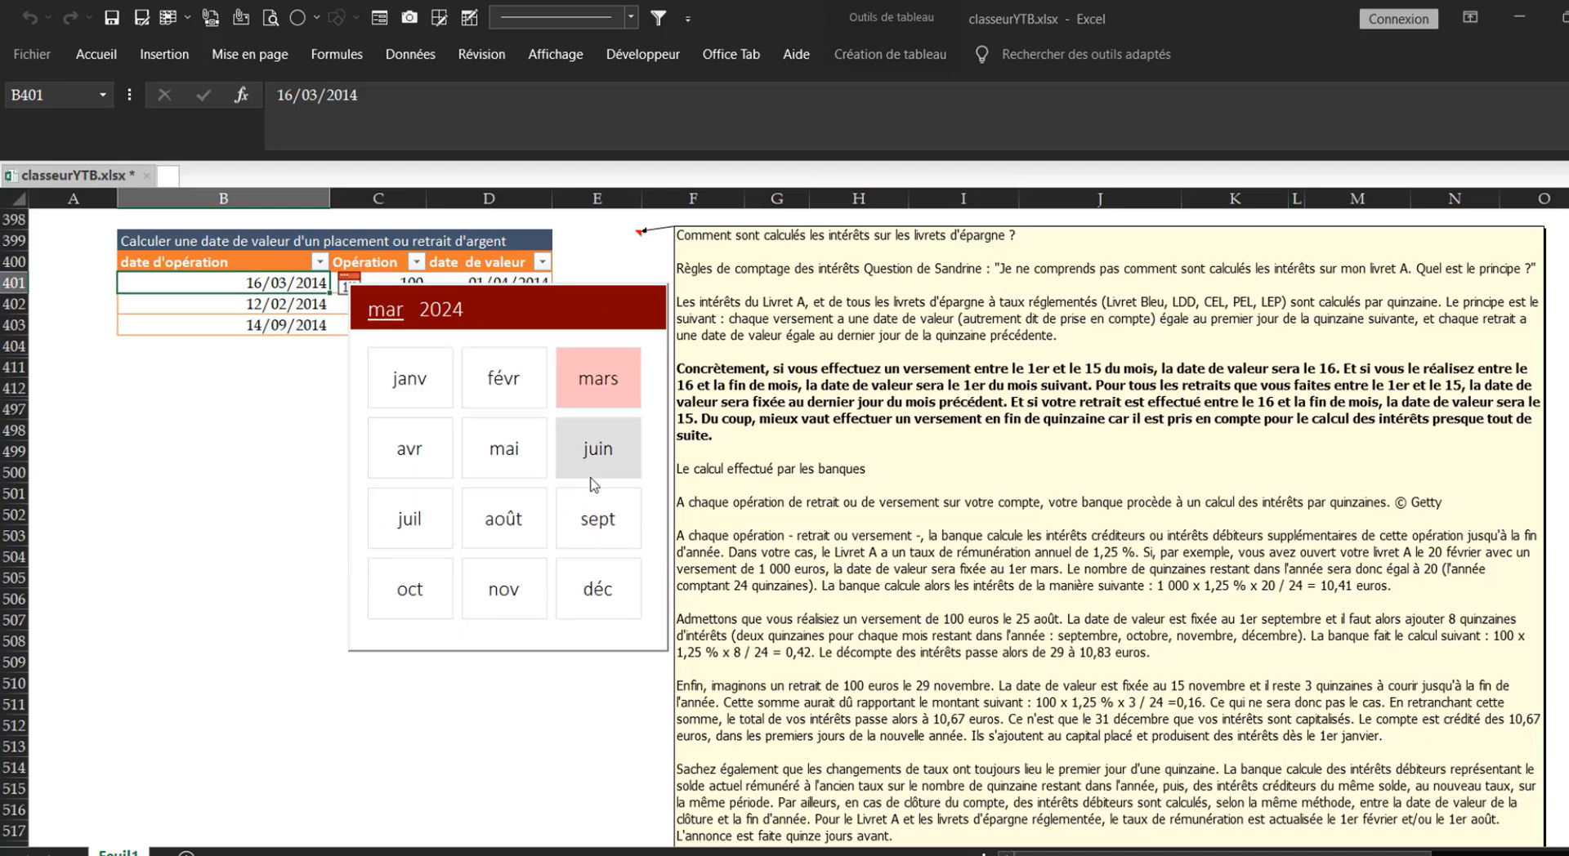
pyautogui.click(411, 589)
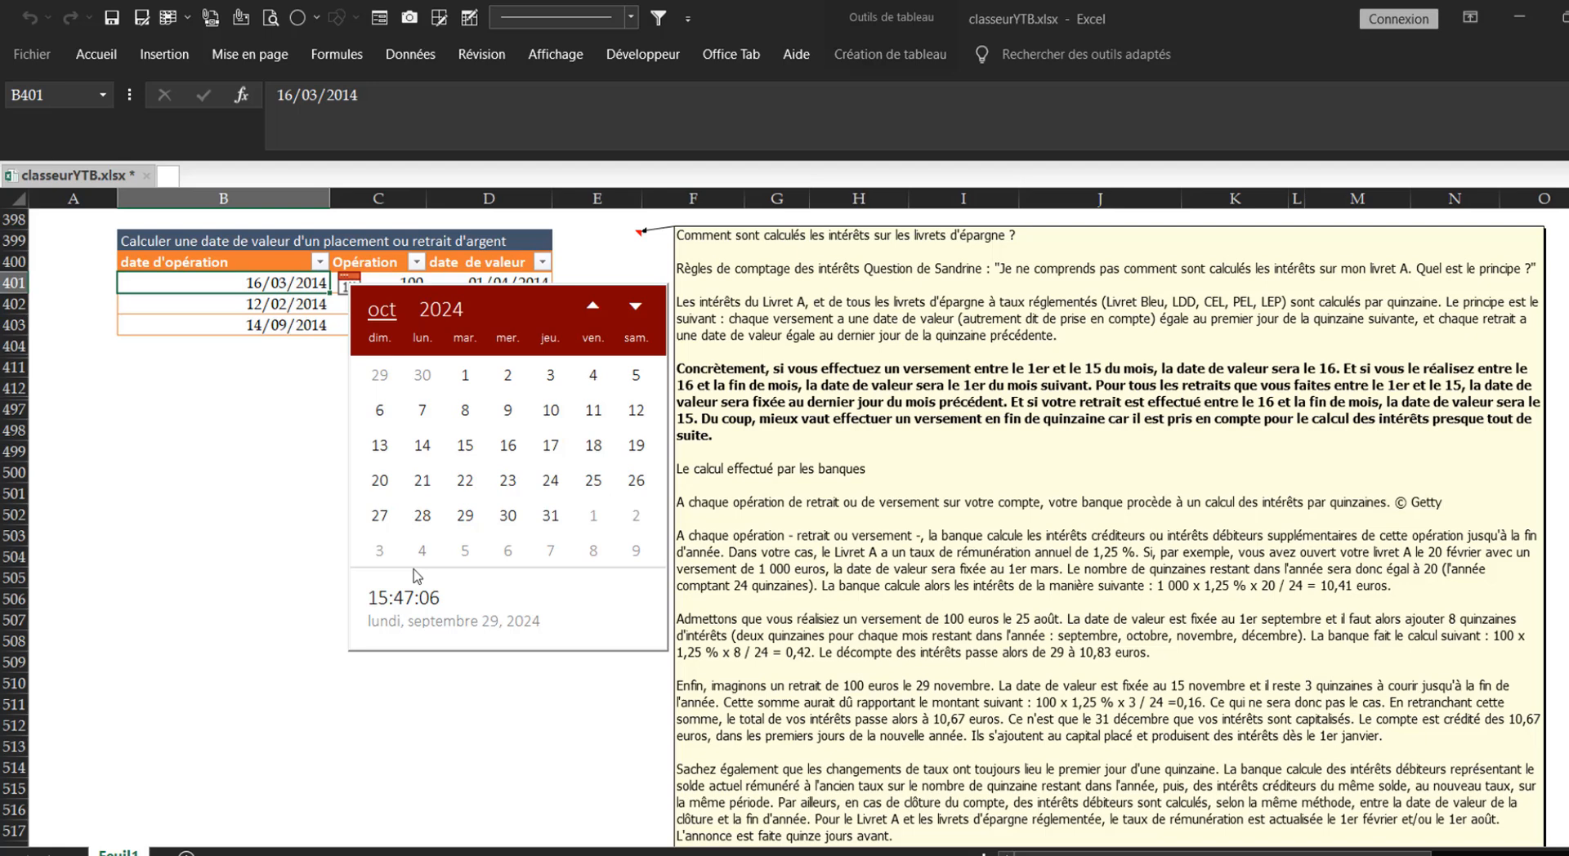
pyautogui.click(465, 447)
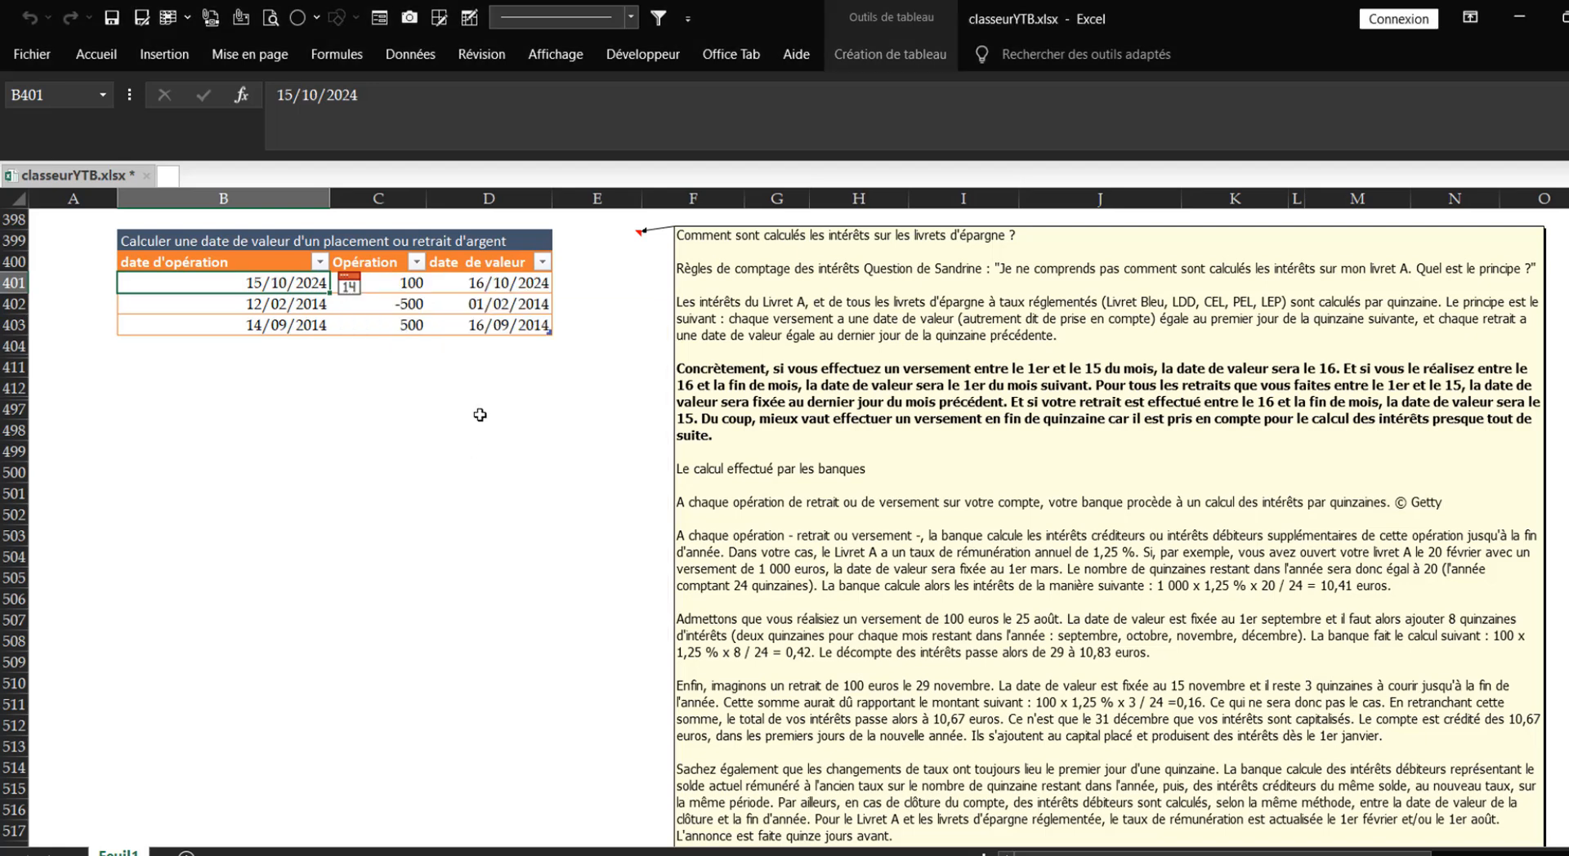
pyautogui.click(445, 406)
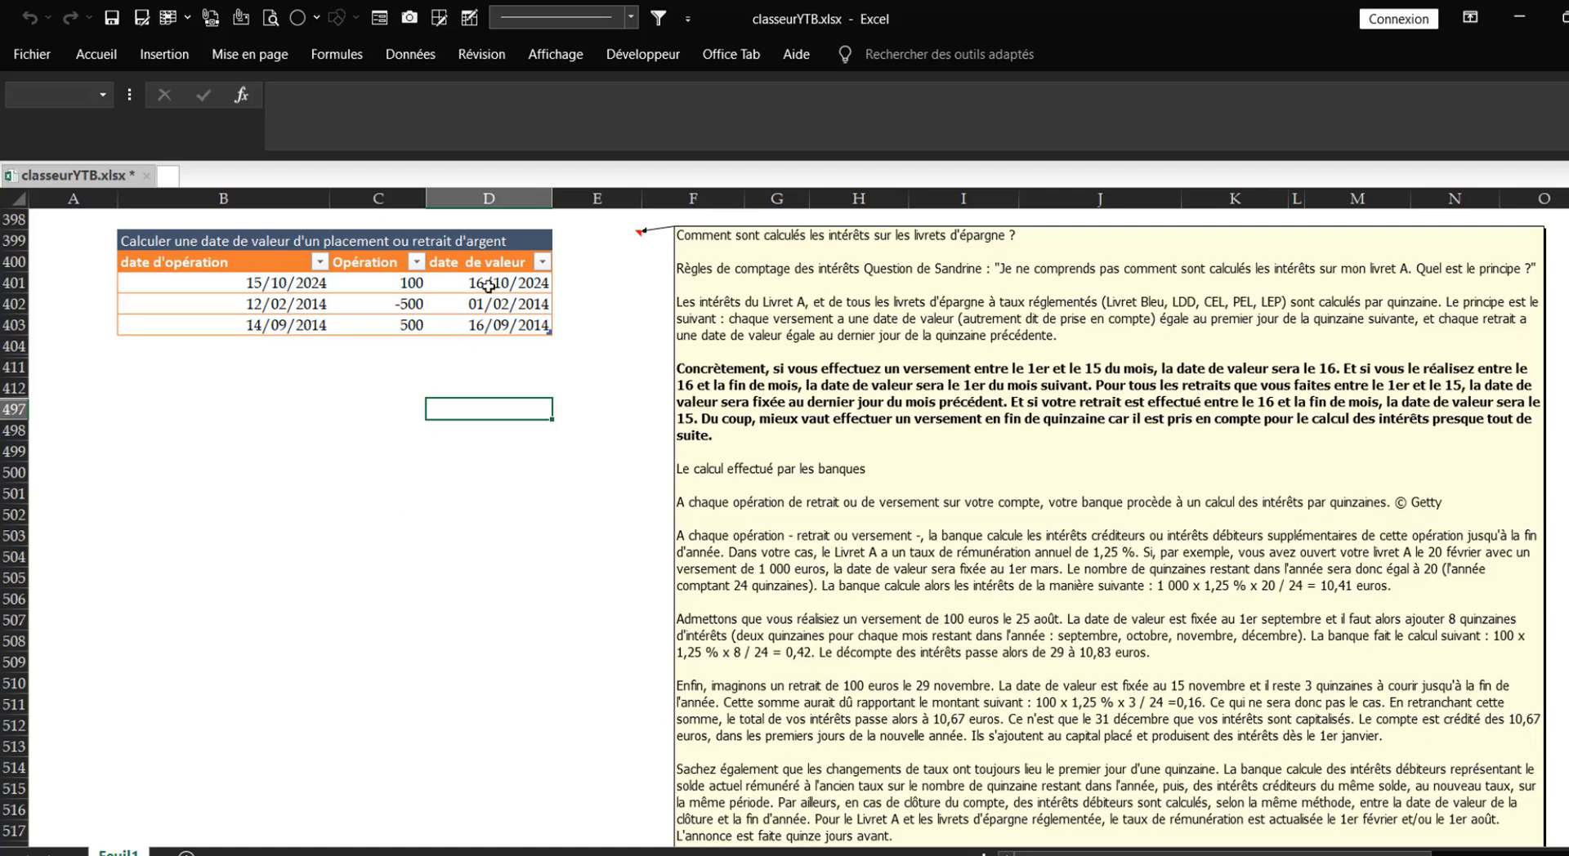
# Display the formula behind the value date of the 100 deposit in cell D401.
pyautogui.click(489, 285)
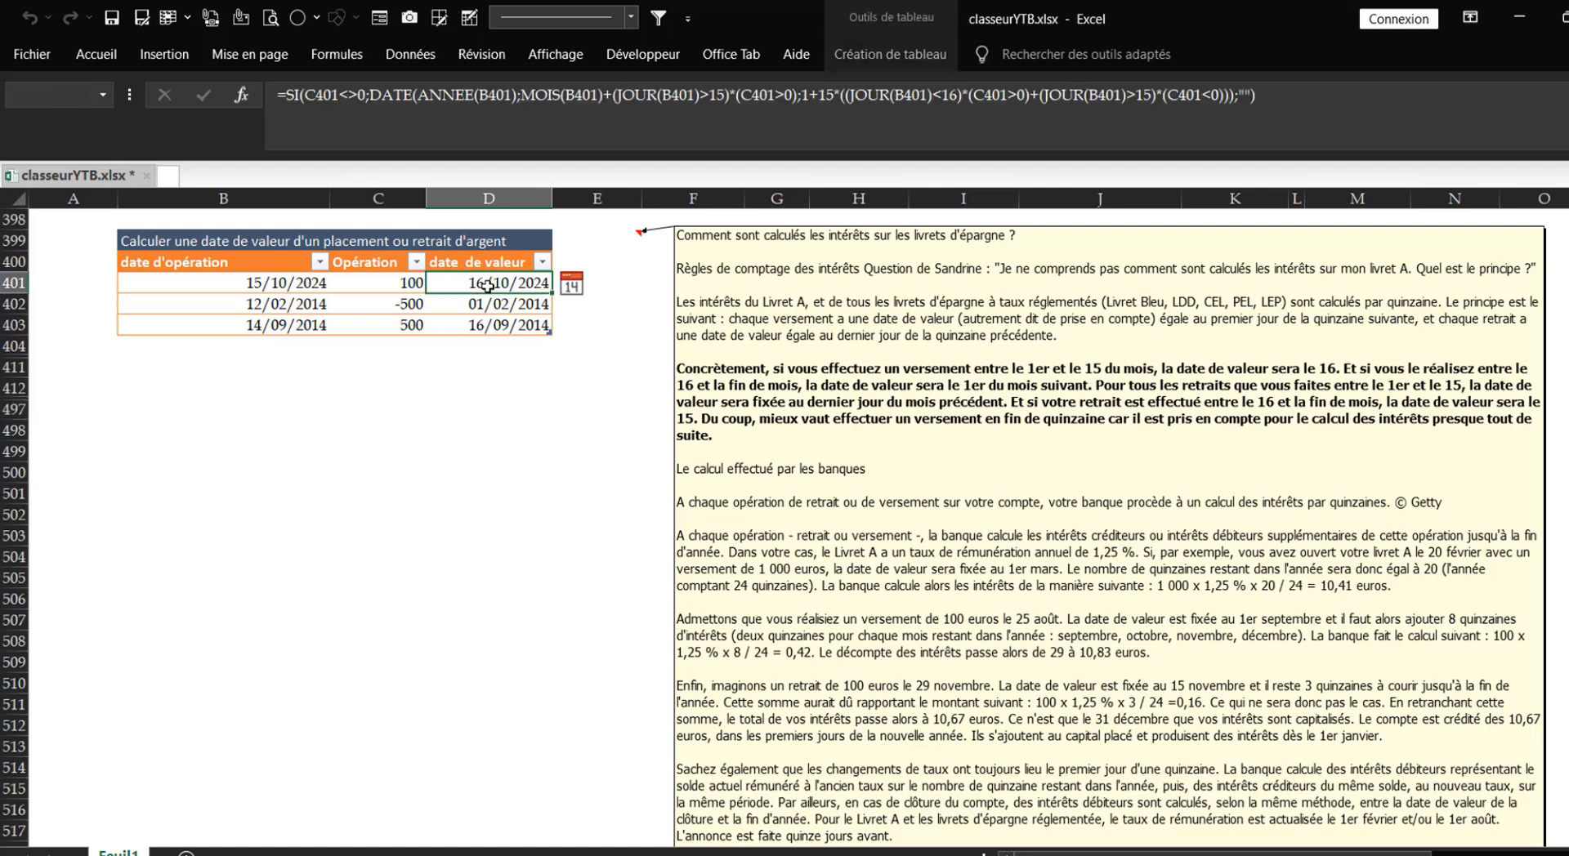
pyautogui.click(508, 457)
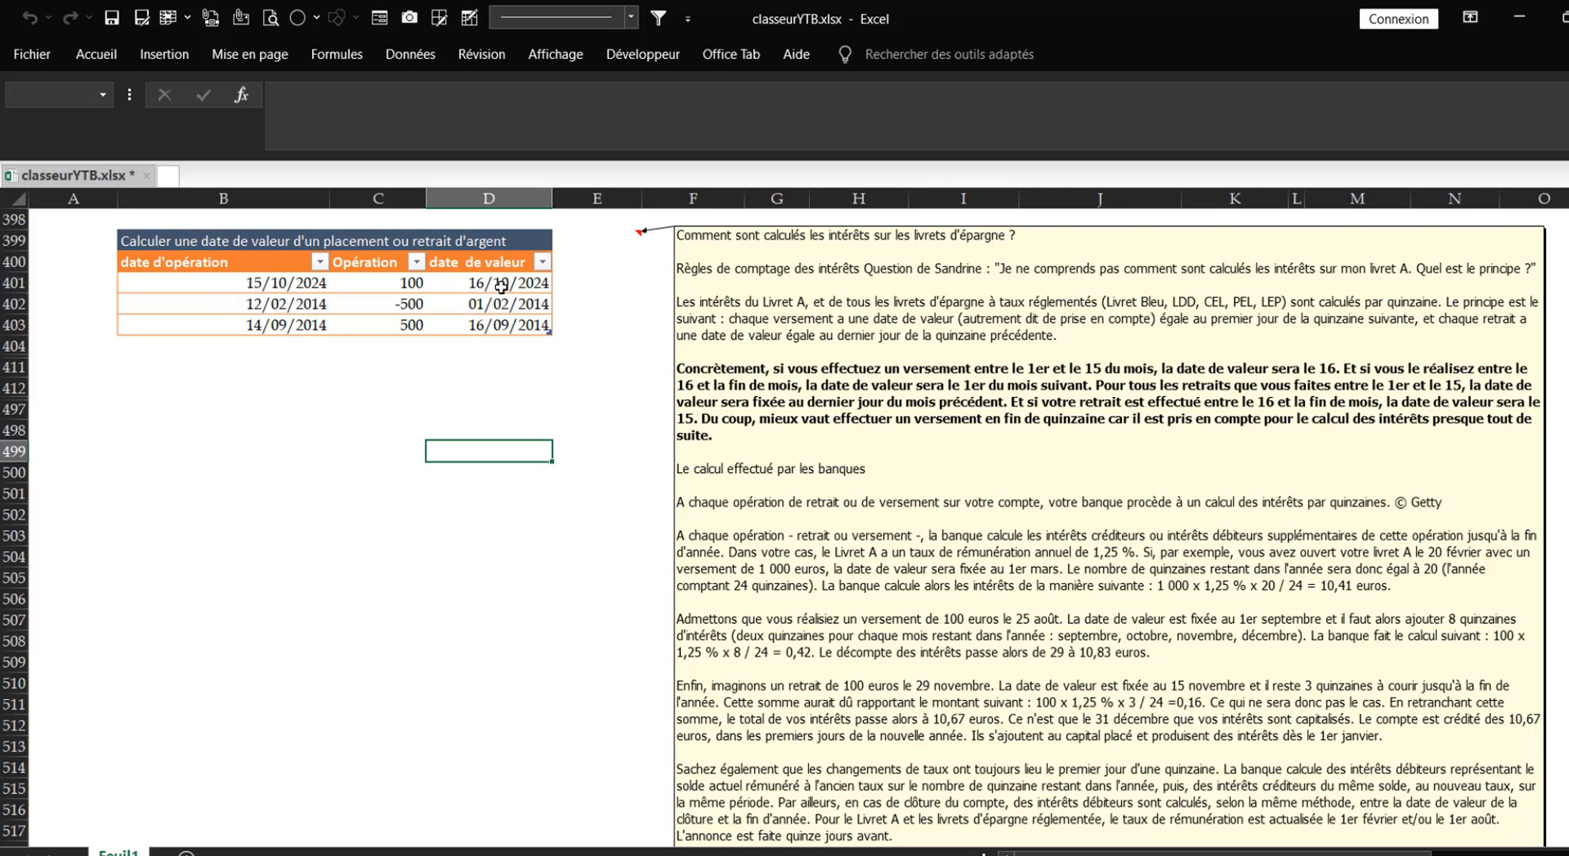
pyautogui.click(486, 350)
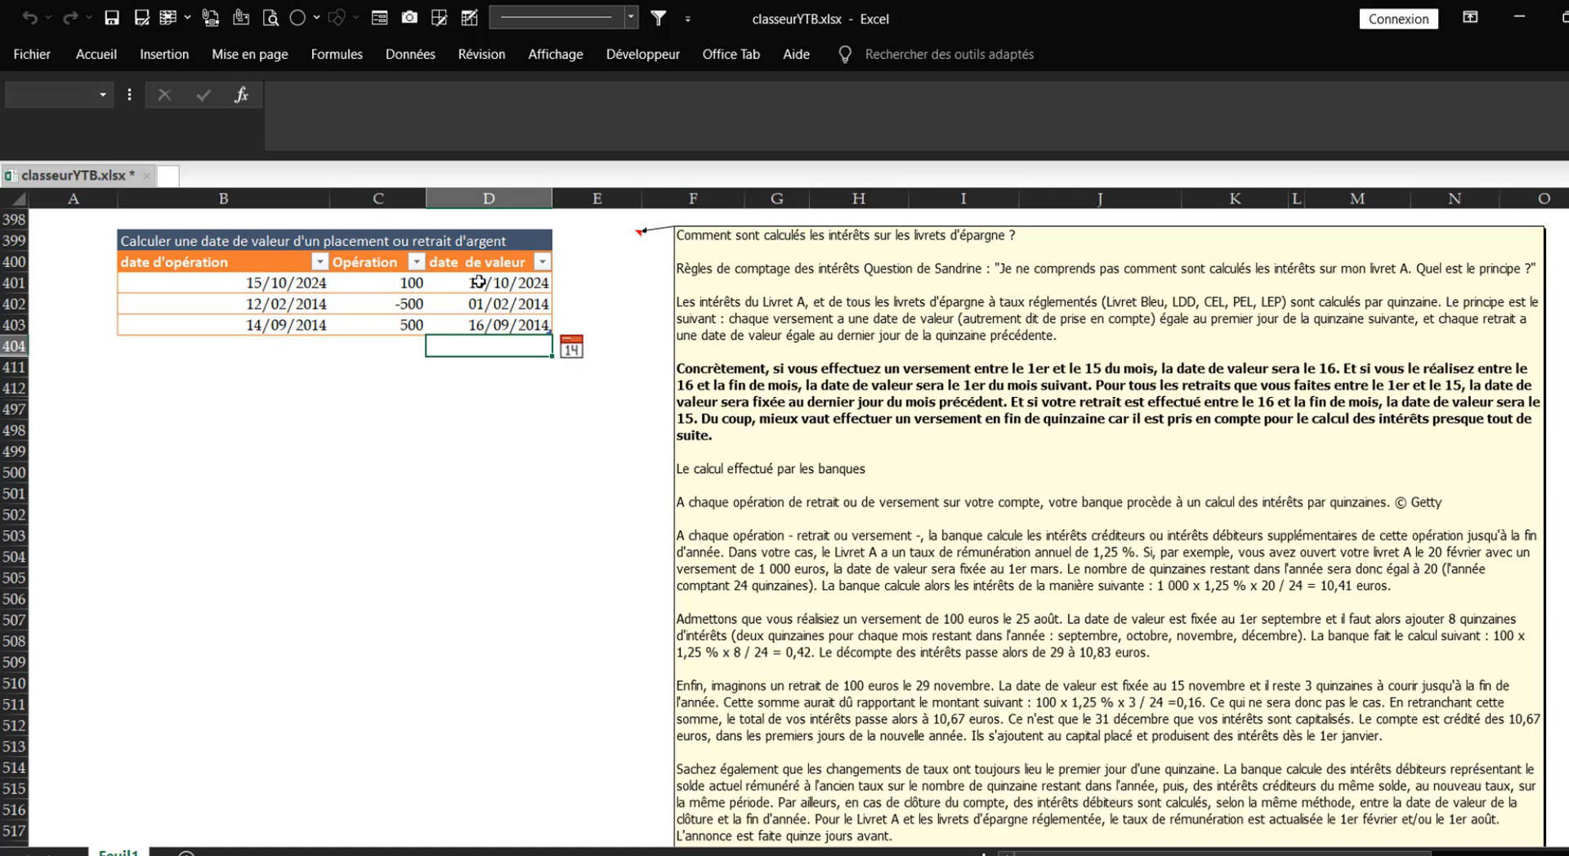
# Highlight the bold paragraph on deposit and withdrawal value dates in the savings interest comment to read it.
pyautogui.click(692, 388)
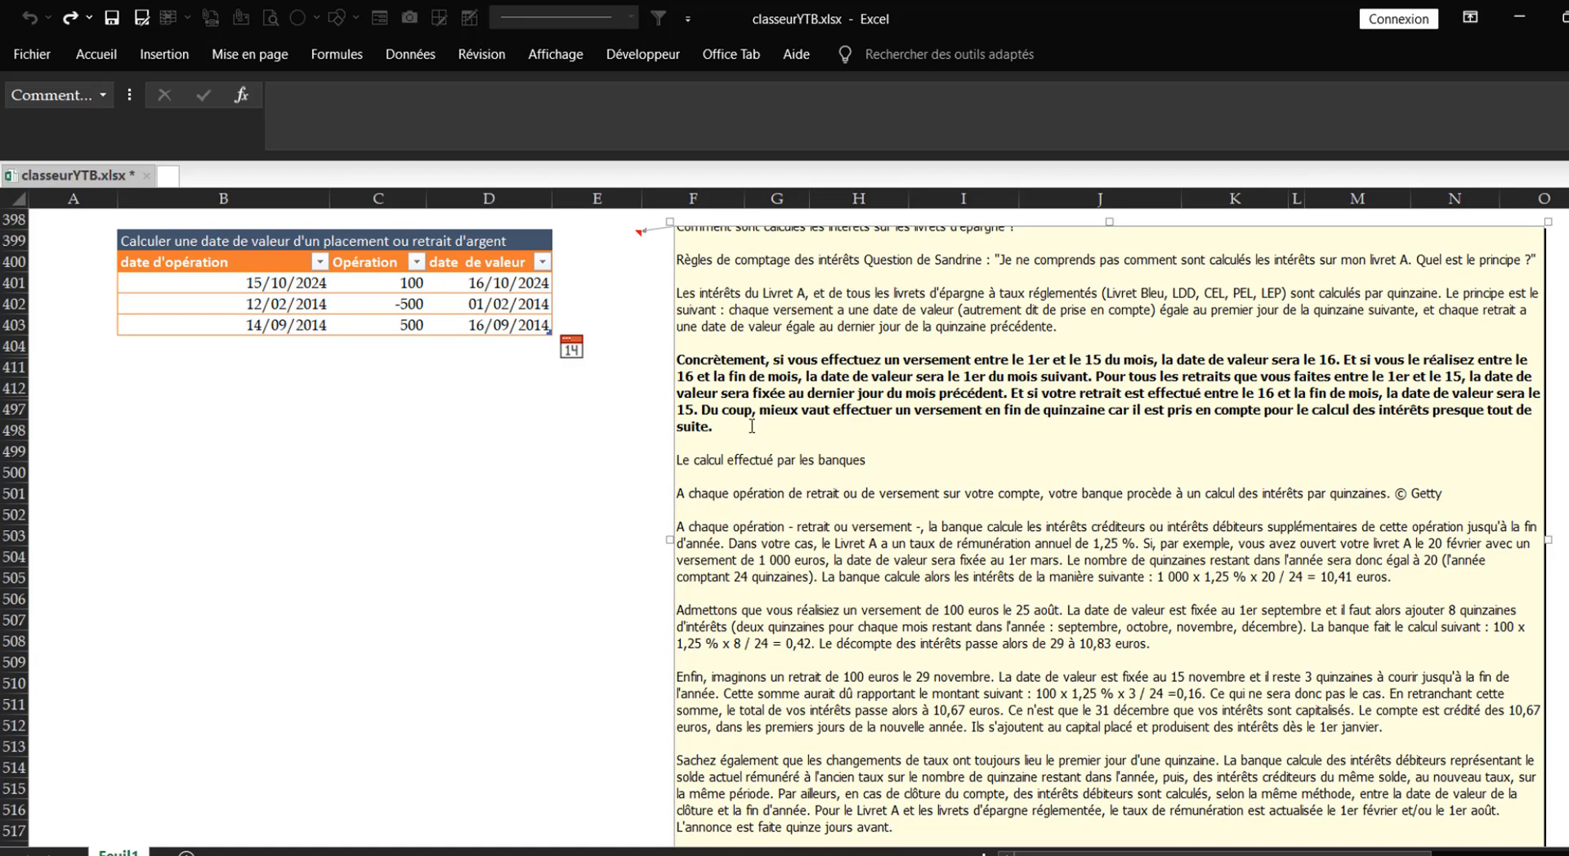
pyautogui.tripleClick(674, 397)
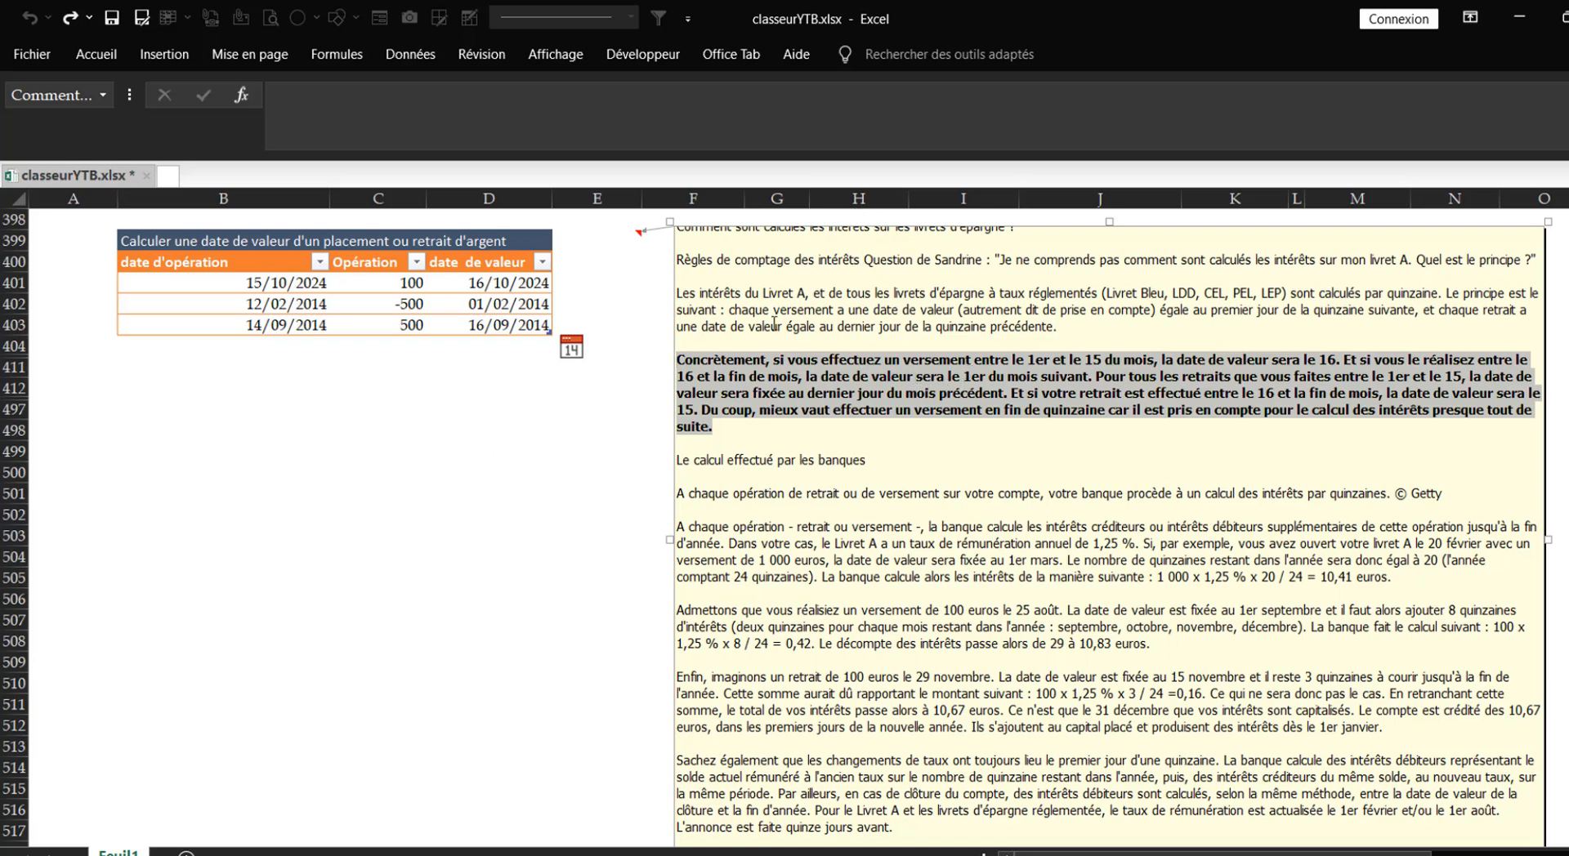
pyautogui.scroll(2, 786, 338)
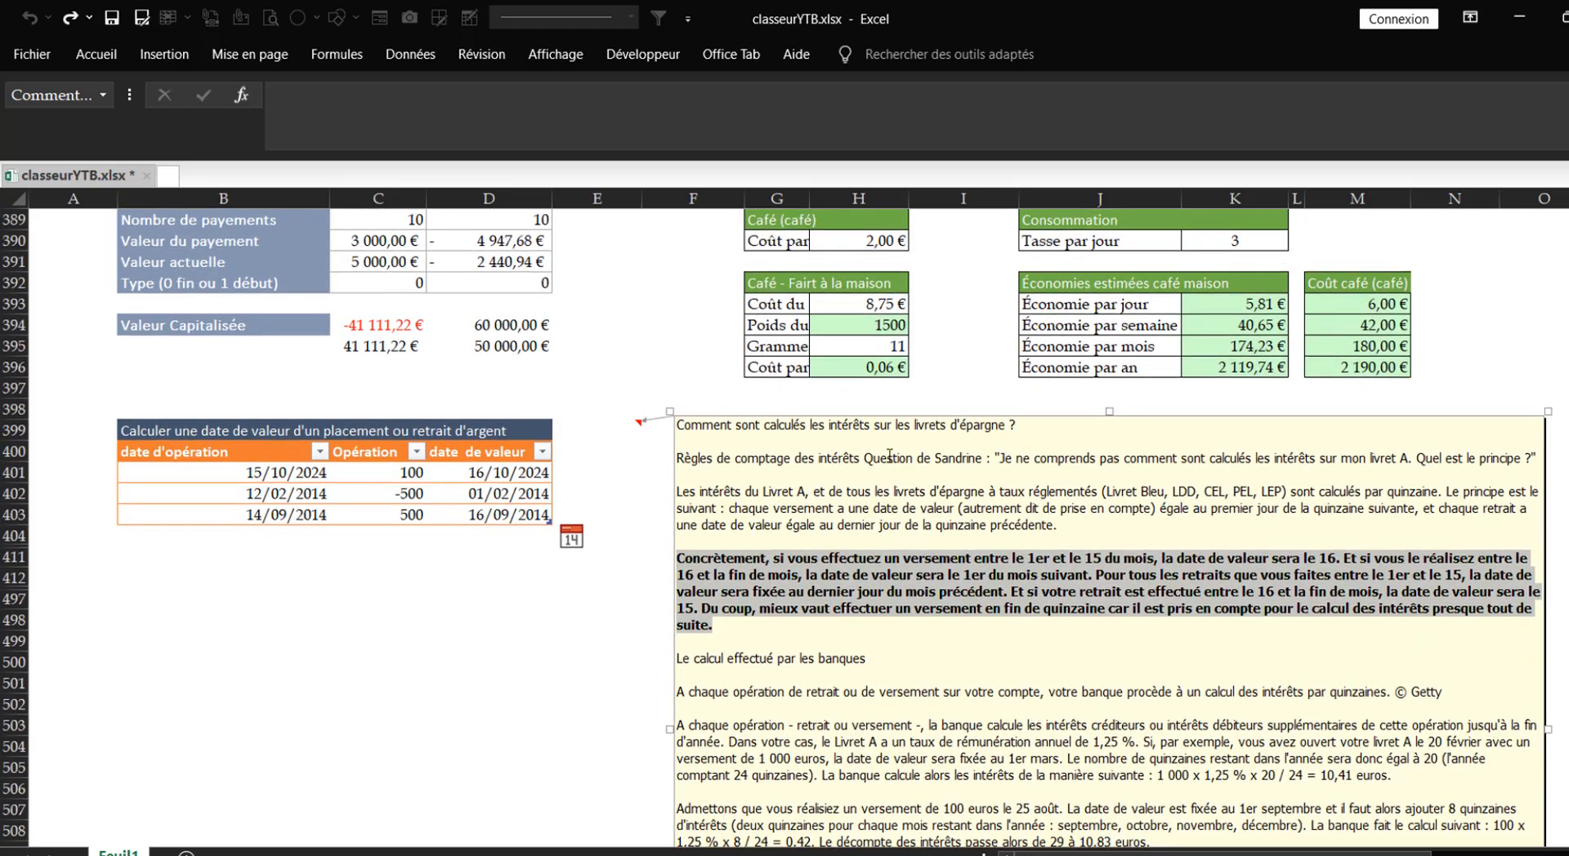
pyautogui.scroll(-1, 898, 445)
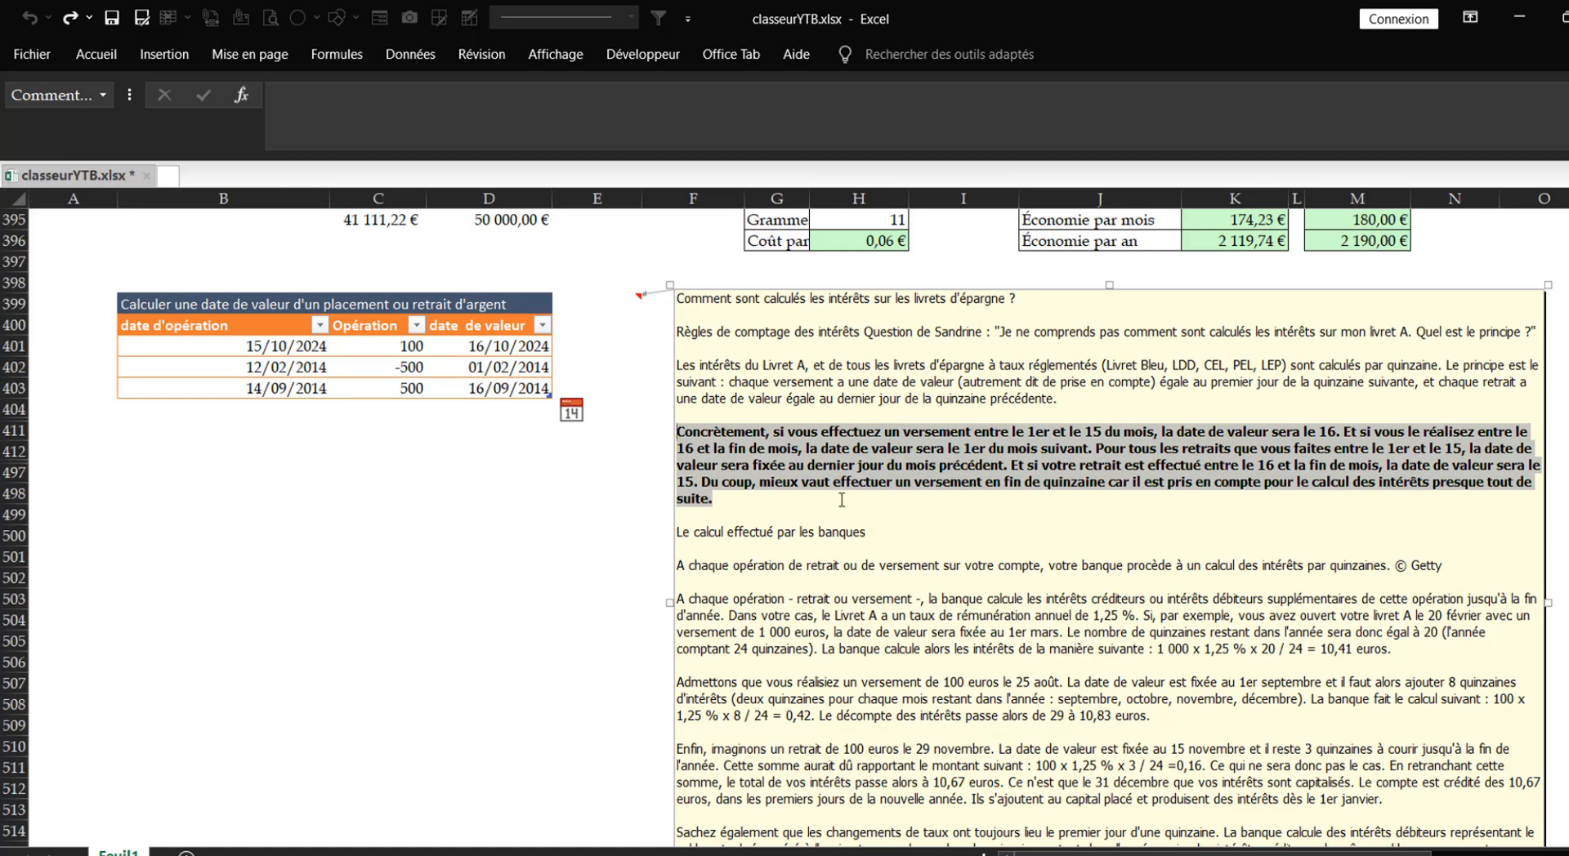
pyautogui.click(728, 505)
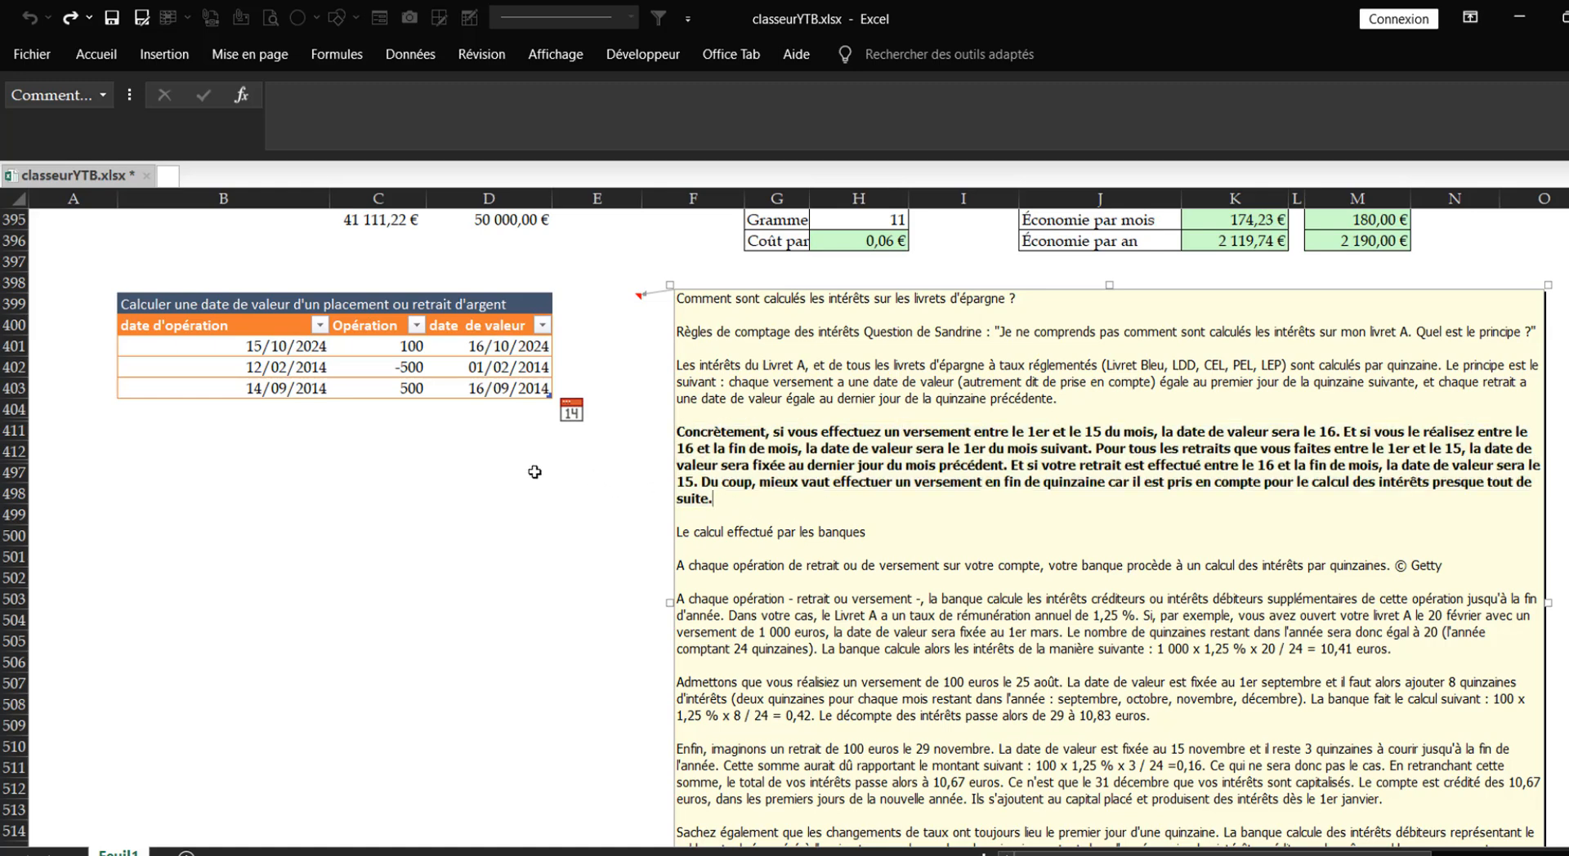
# Review the value date formula in cell D401 against the comment's explanation of fortnightly interest on savings accounts.
pyautogui.click(526, 347)
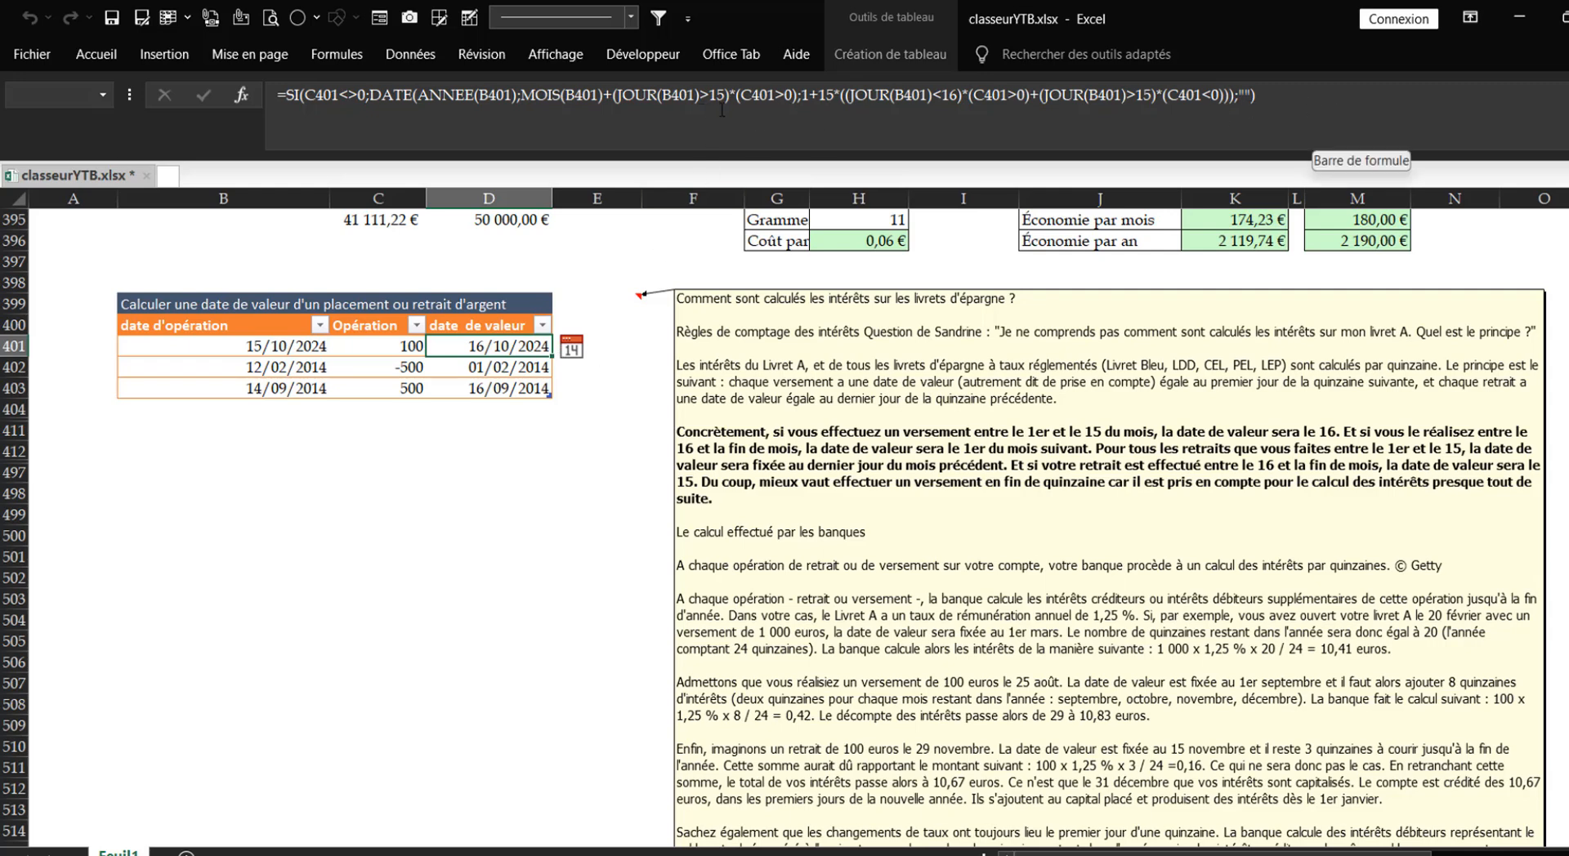
pyautogui.click(508, 488)
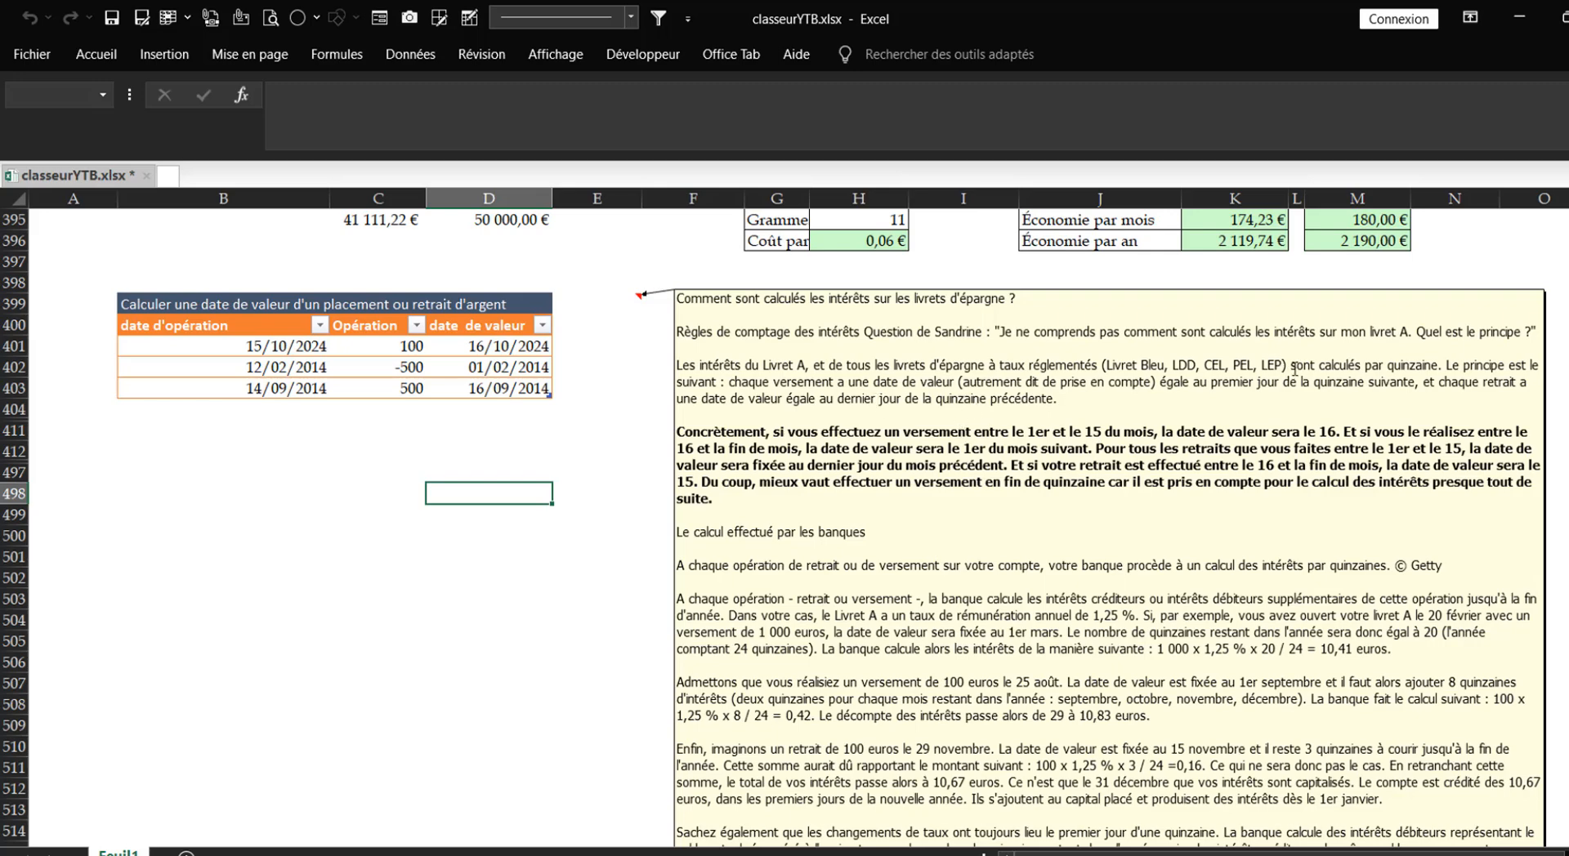
pyautogui.click(1054, 379)
pyautogui.moveTo(1285, 353); pyautogui.dragTo(1128, 369)
pyautogui.click(1163, 470)
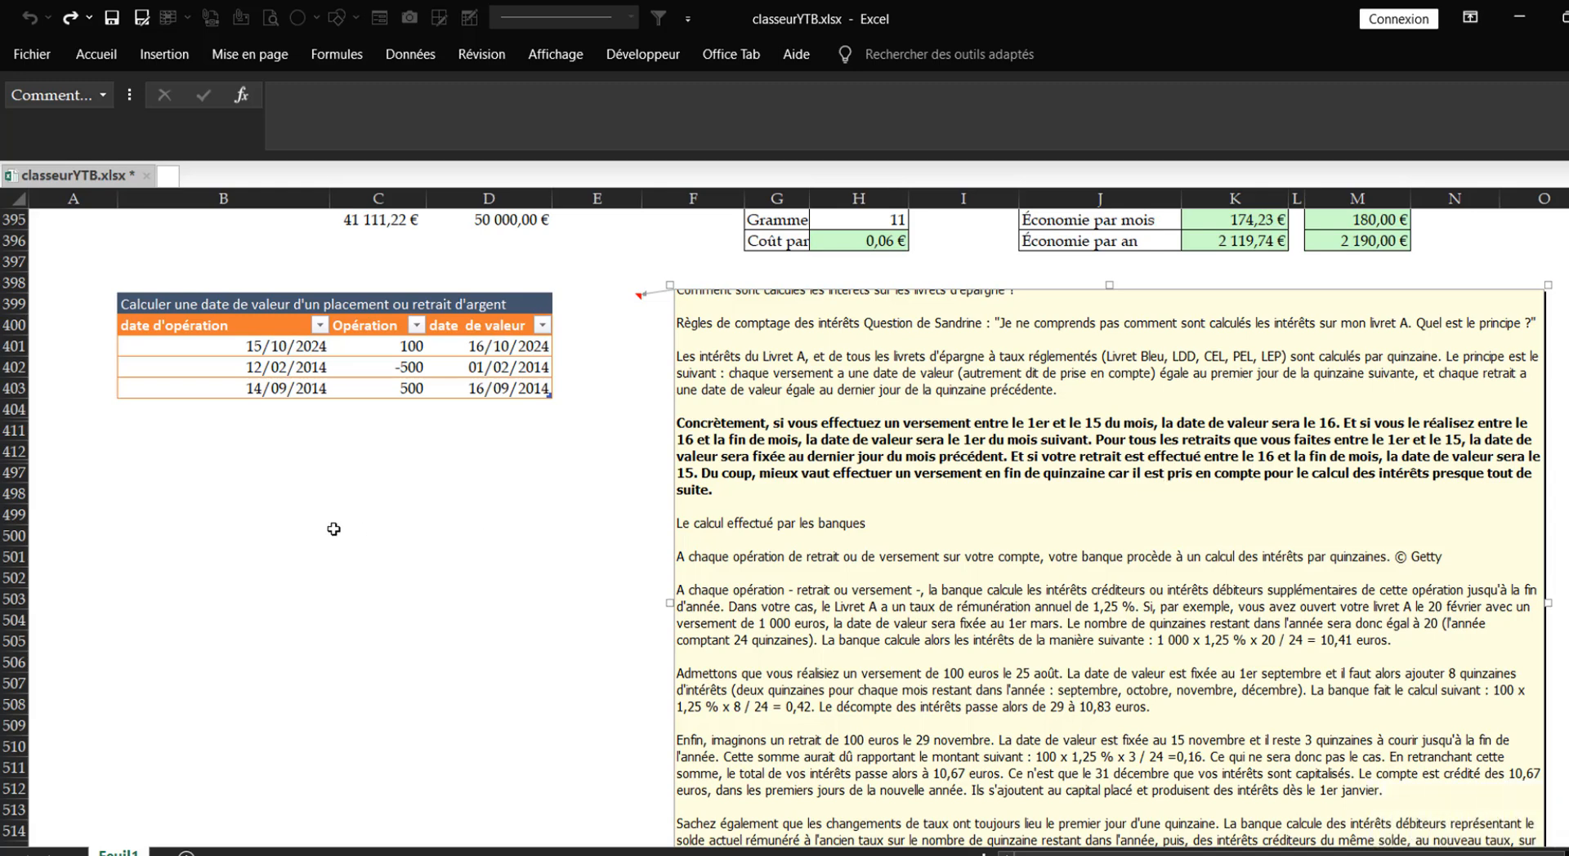
pyautogui.click(500, 470)
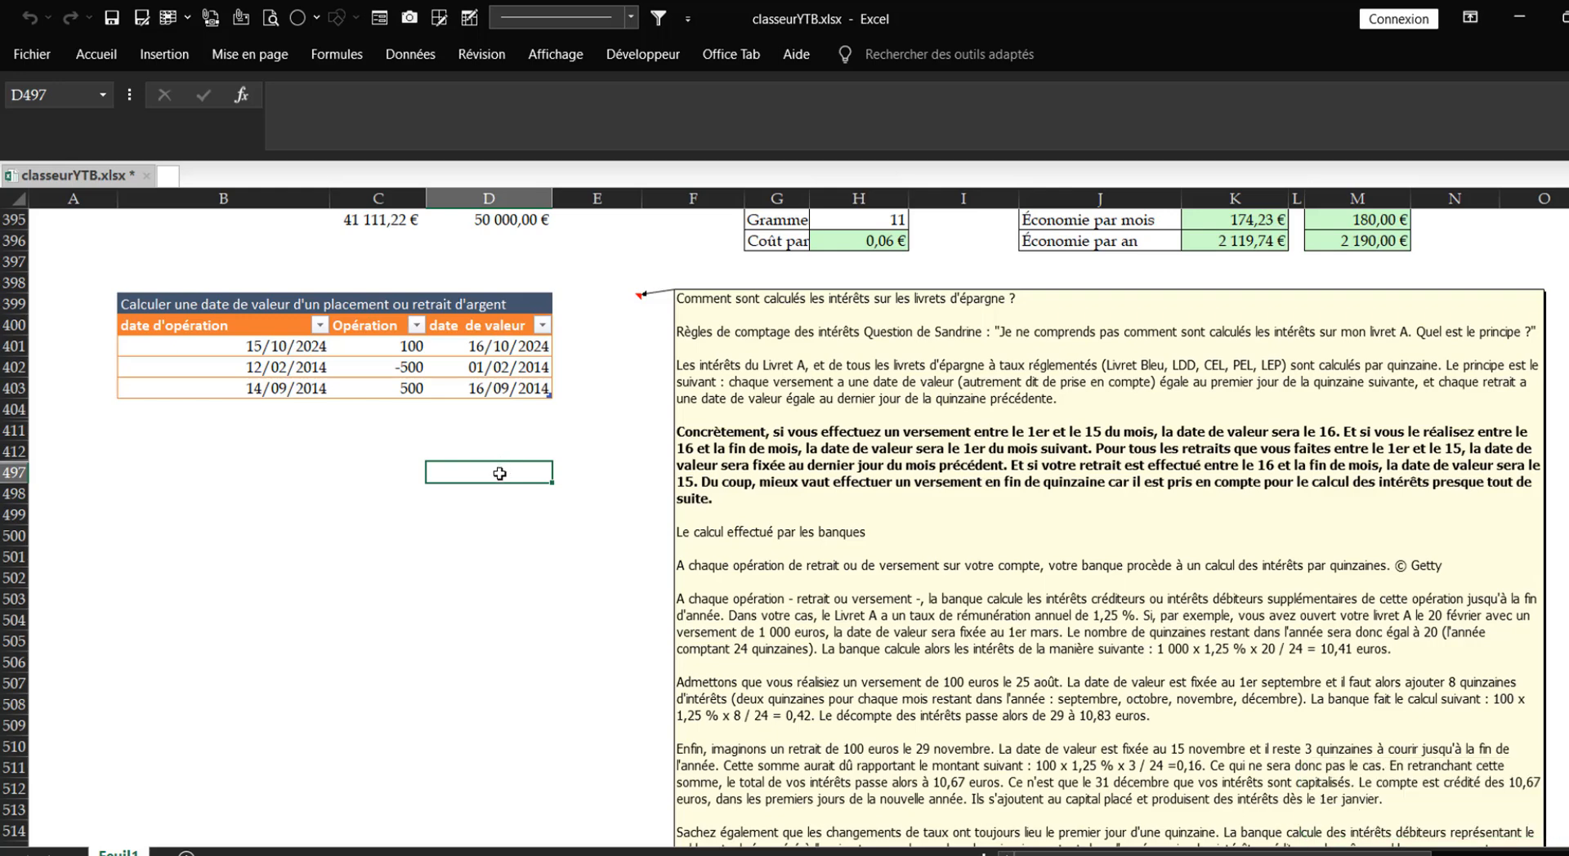